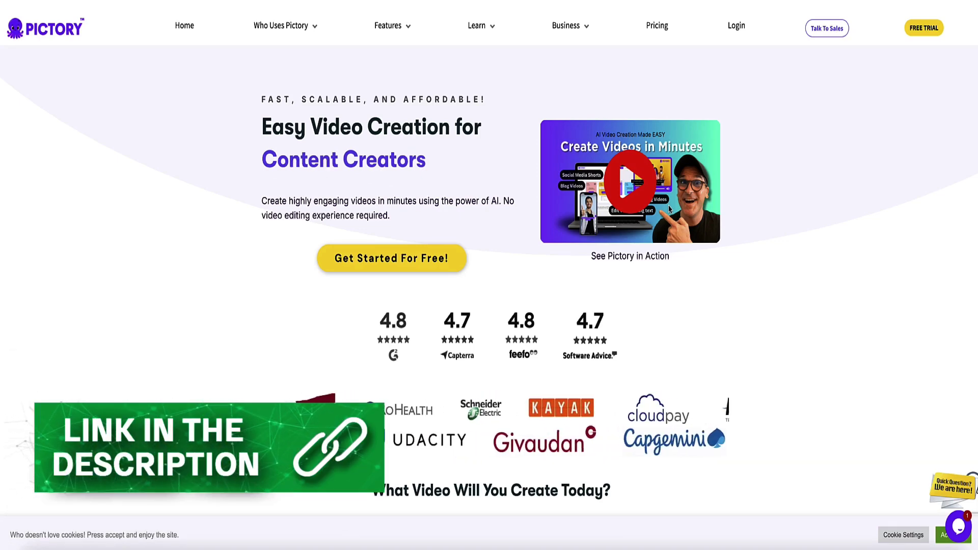
# - Start Pictory's free trial sign-up and reach the Home dashboard
pyautogui.click(917, 34)
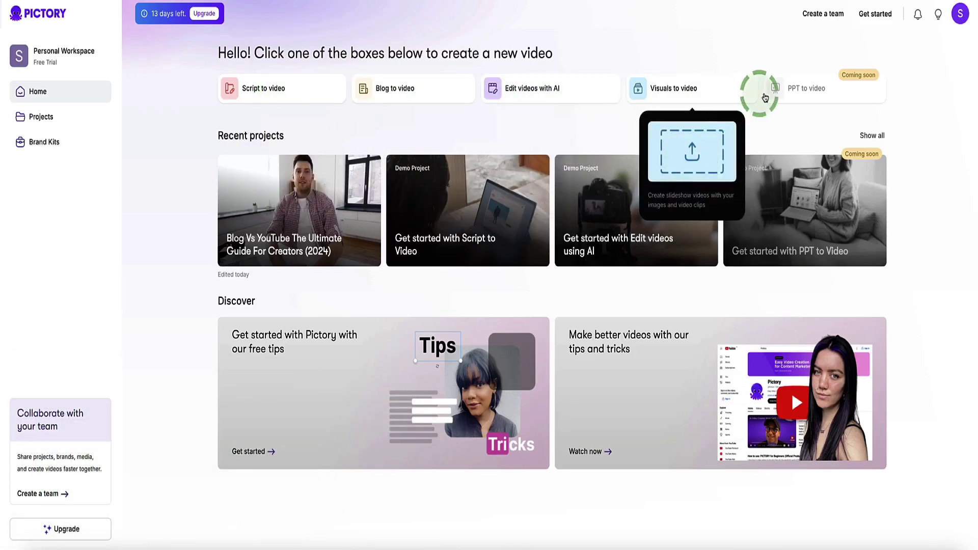
# - Create a Blog to video project from the 10 Productivity Hacks For Solopreneurs article URL
pyautogui.moveTo(773, 97)
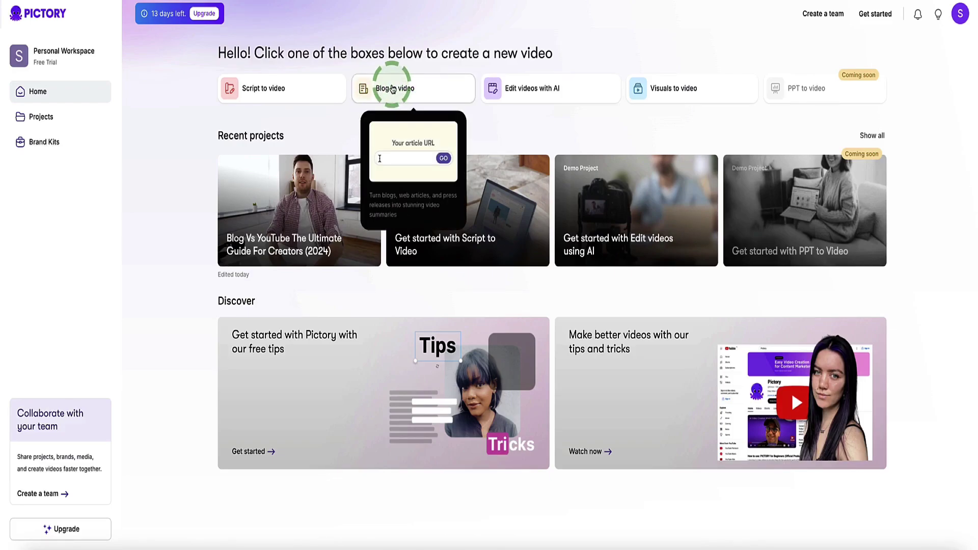
pyautogui.click(392, 88)
pyautogui.click(491, 266)
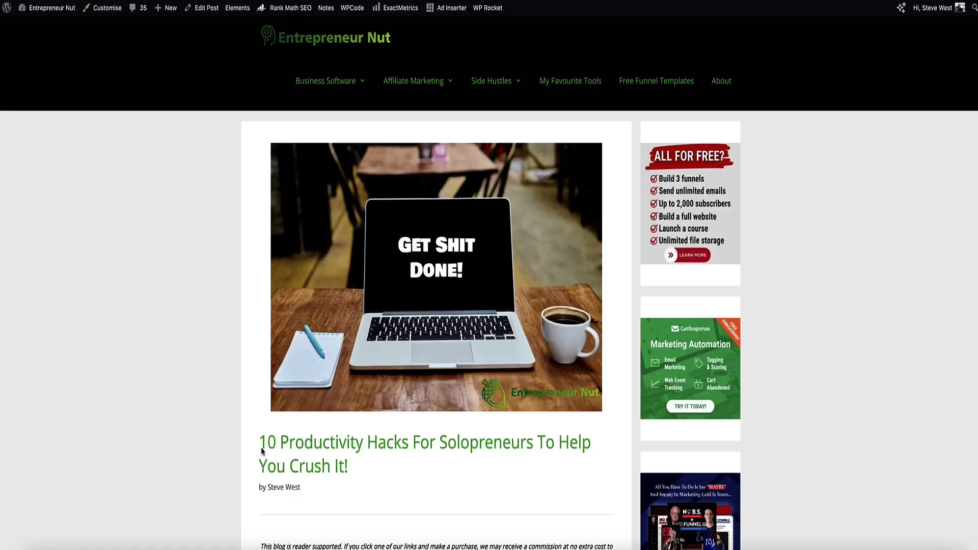
pyautogui.moveTo(261, 450); pyautogui.dragTo(552, 452)
pyautogui.click(541, 458)
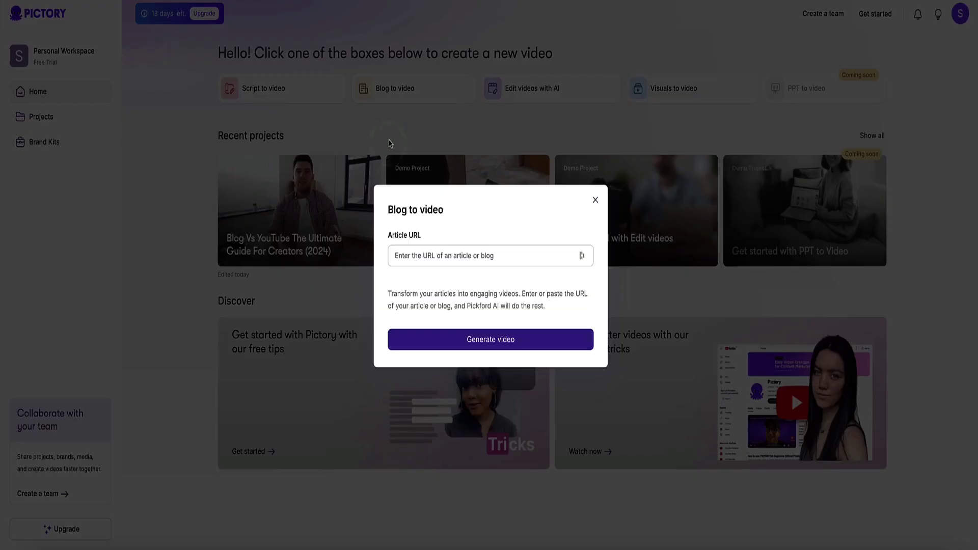
pyautogui.click(439, 262)
pyautogui.write('https://entrepreneurnut.com/productivity-hacks-for-solopreneurs/')
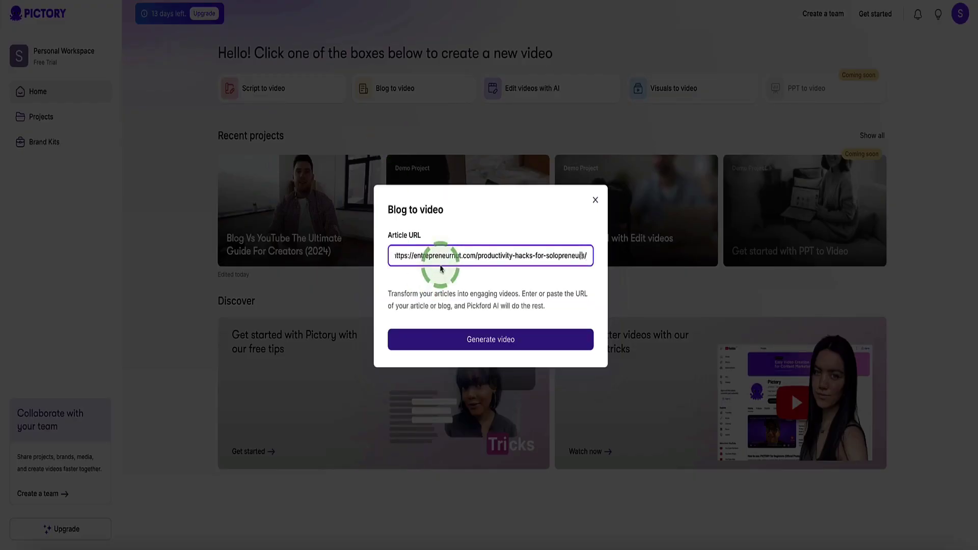
pyautogui.click(496, 343)
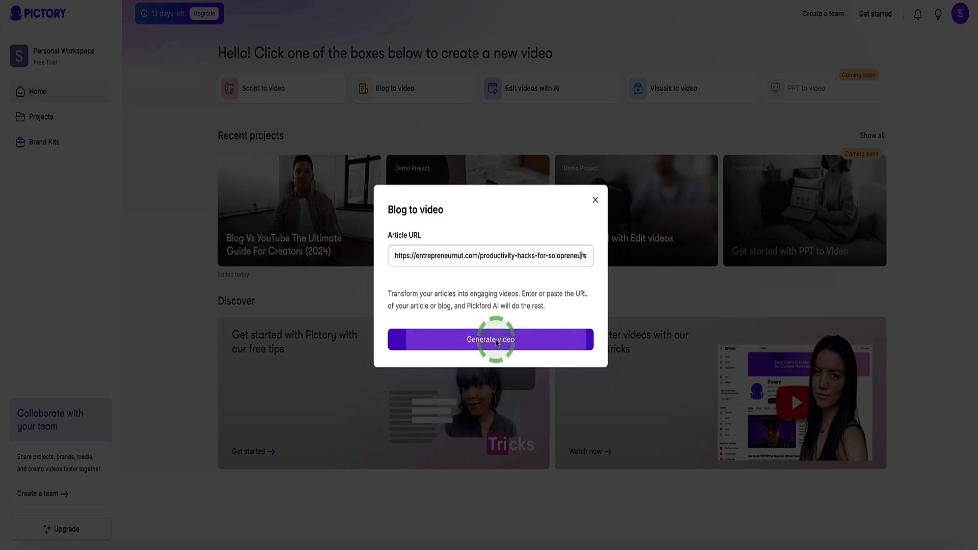
pyautogui.click(415, 336)
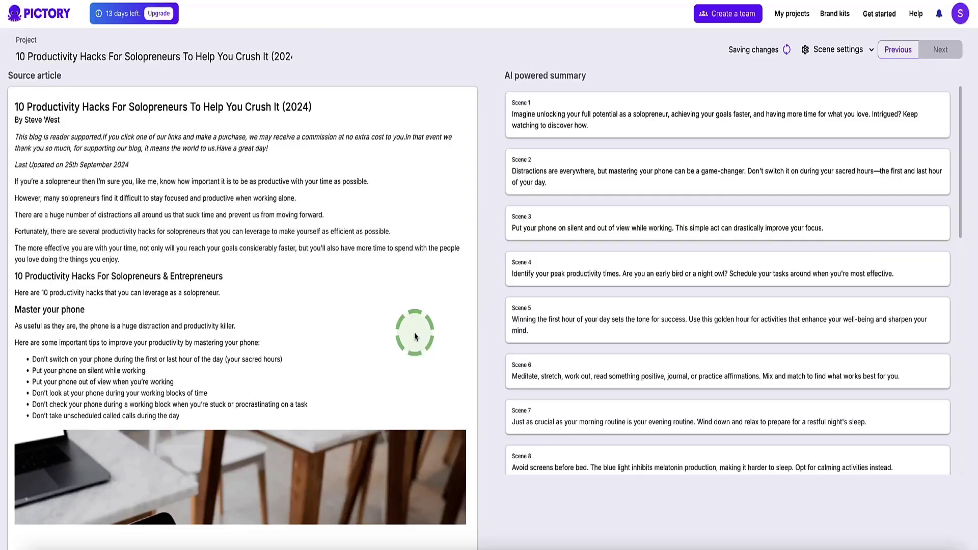
# - Scroll through the source article and the AI-powered scene summary to review them
pyautogui.scroll(-20, 214, 175)
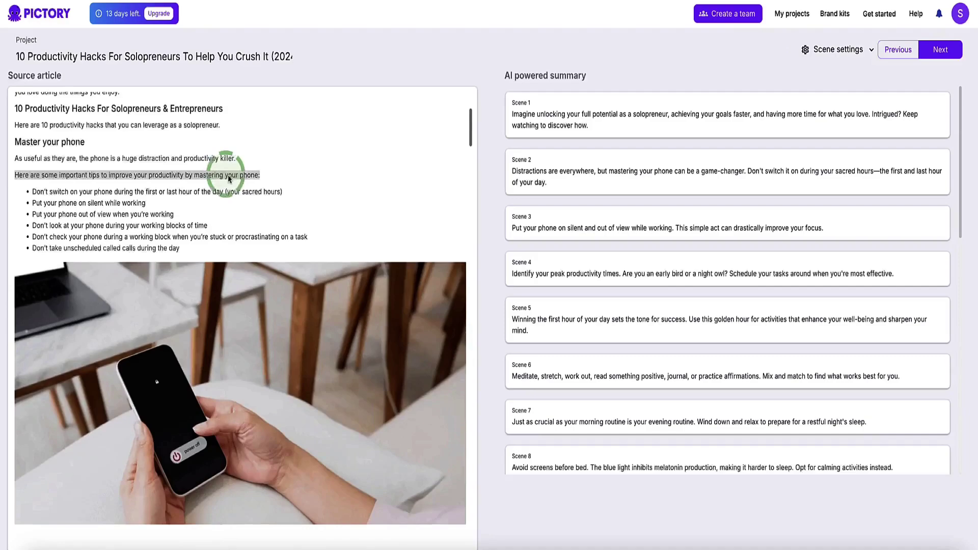
pyautogui.scroll(-3, 250, 191)
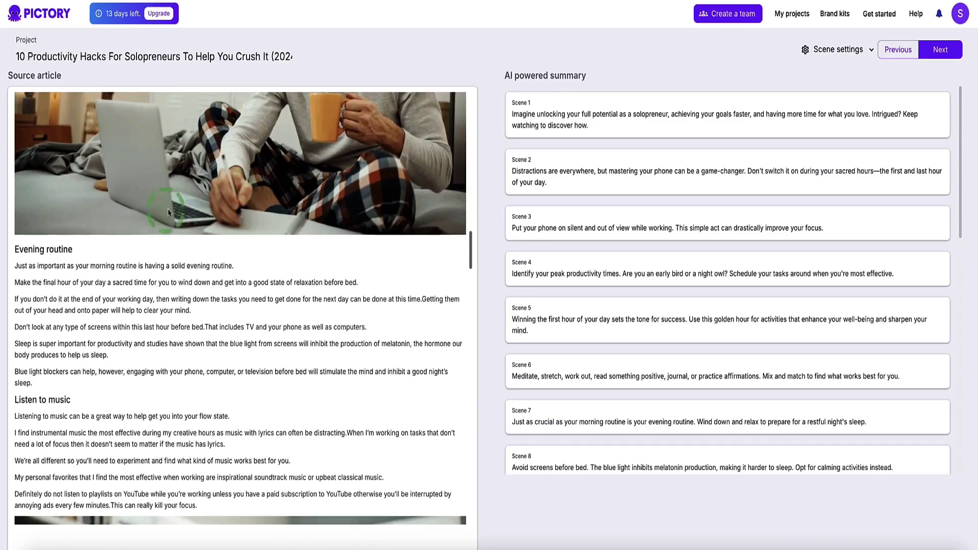
pyautogui.scroll(7, 257, 201)
pyautogui.scroll(-15, 275, 288)
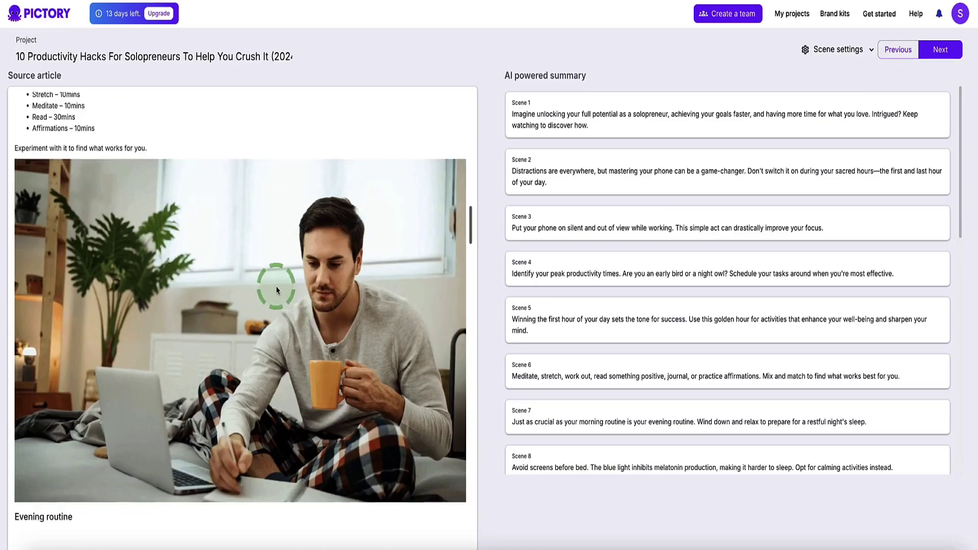
pyautogui.scroll(-20, 276, 290)
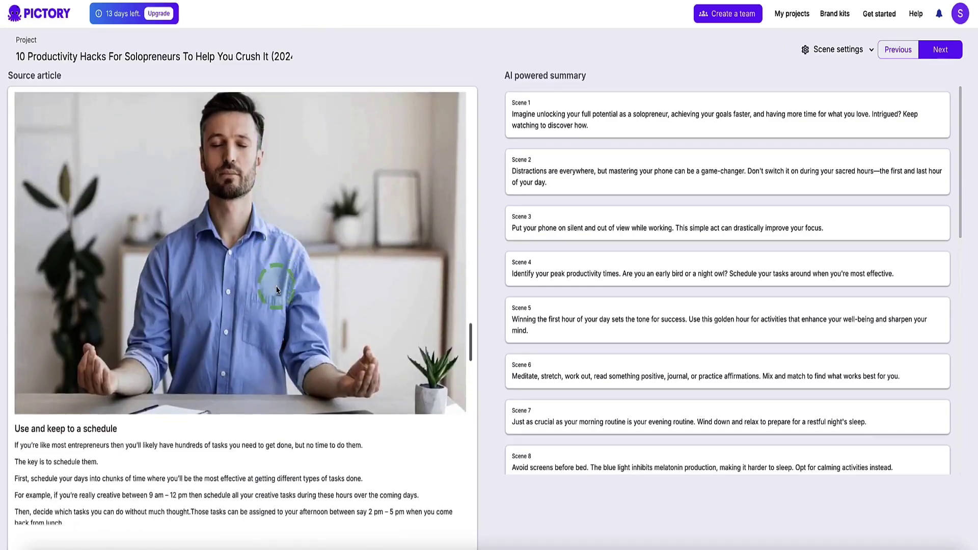
pyautogui.scroll(-4, 277, 290)
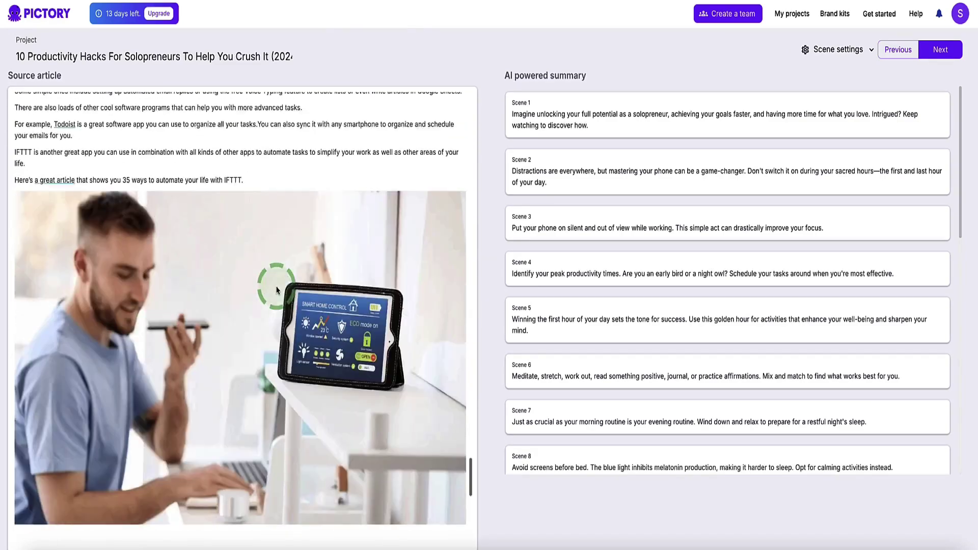
pyautogui.scroll(-3, 277, 290)
pyautogui.scroll(20, 276, 290)
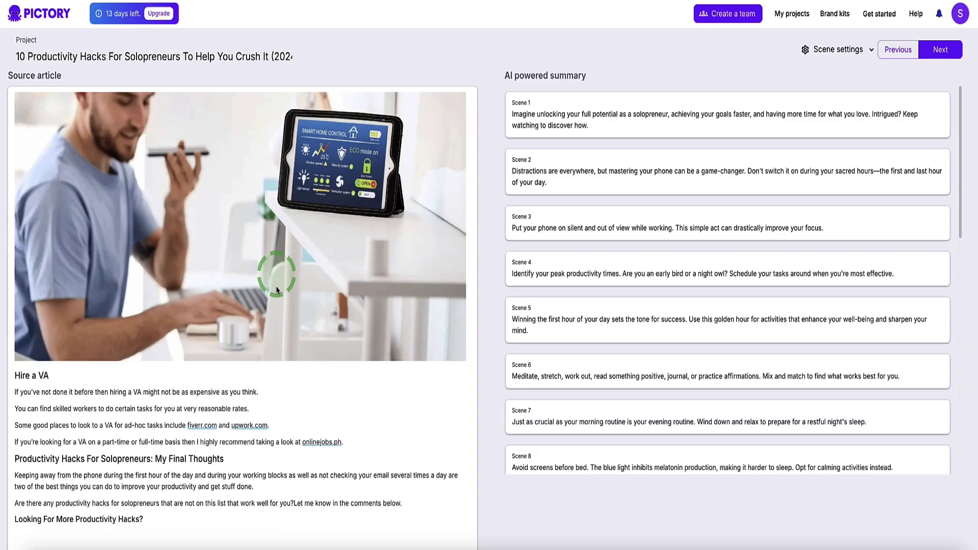
pyautogui.scroll(15, 277, 290)
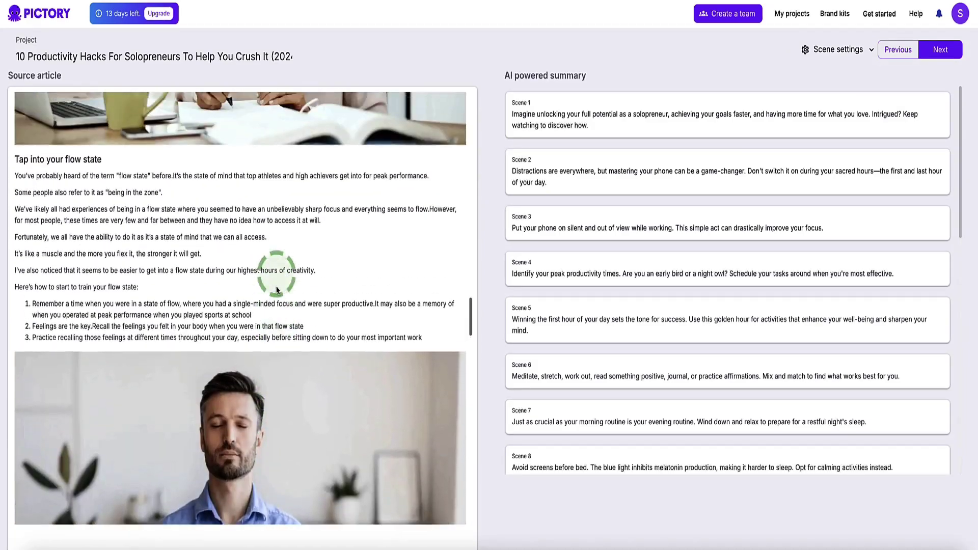
pyautogui.scroll(-1, 642, 204)
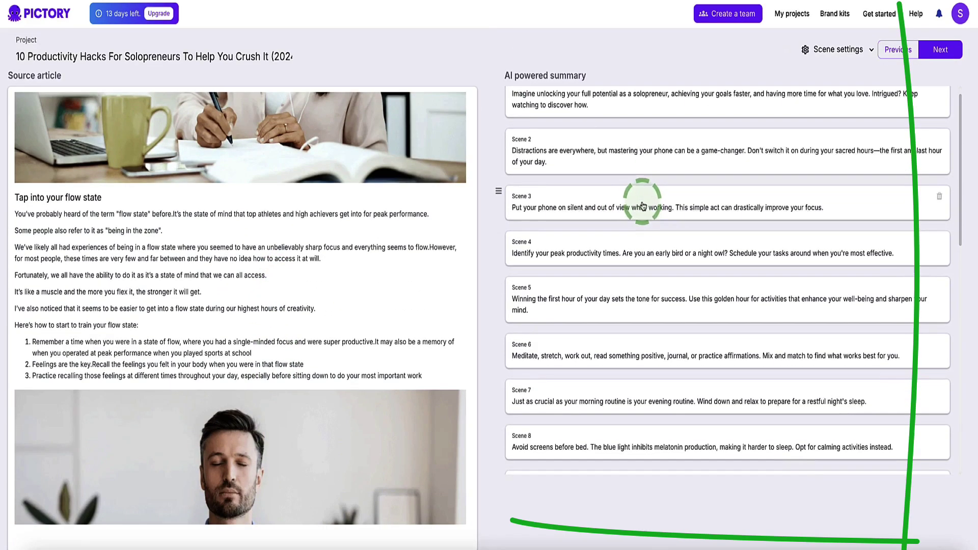
pyautogui.scroll(1, 657, 225)
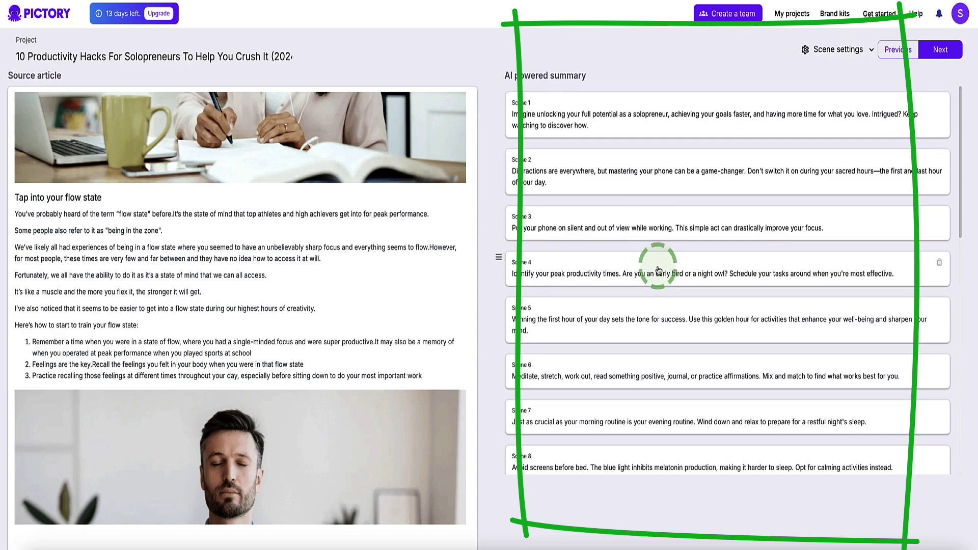
pyautogui.scroll(-6, 647, 265)
pyautogui.scroll(-5, 645, 264)
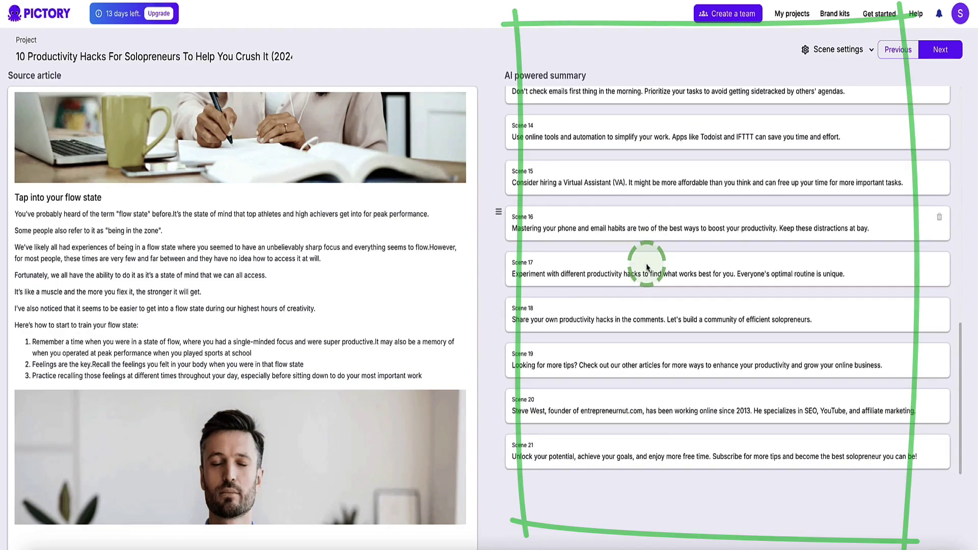
pyautogui.scroll(12, 645, 262)
pyautogui.scroll(15, 250, 226)
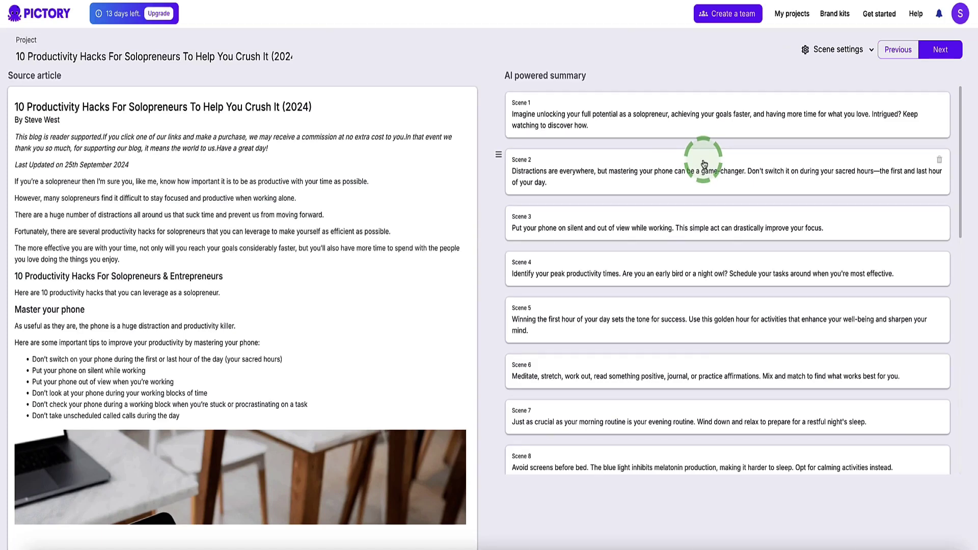
pyautogui.scroll(-4, 658, 168)
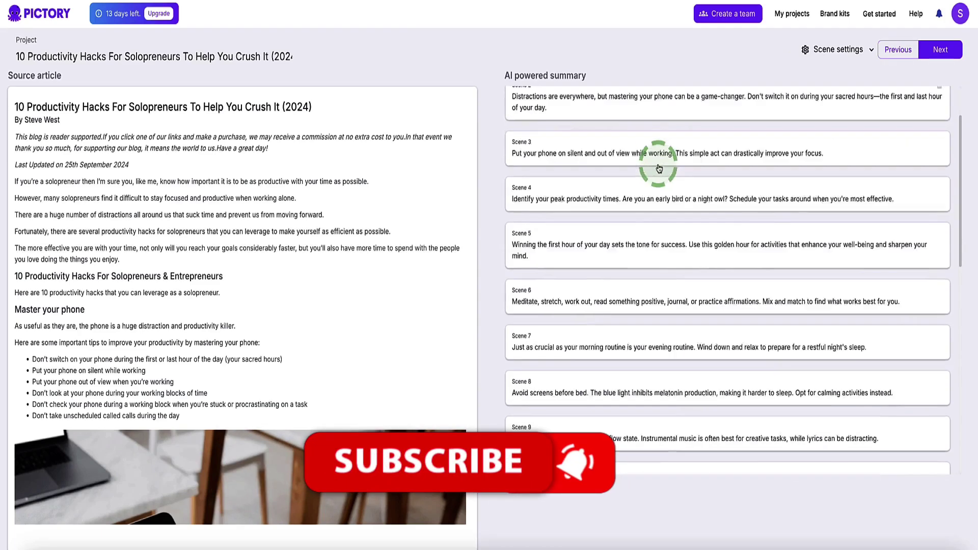
pyautogui.scroll(4, 658, 167)
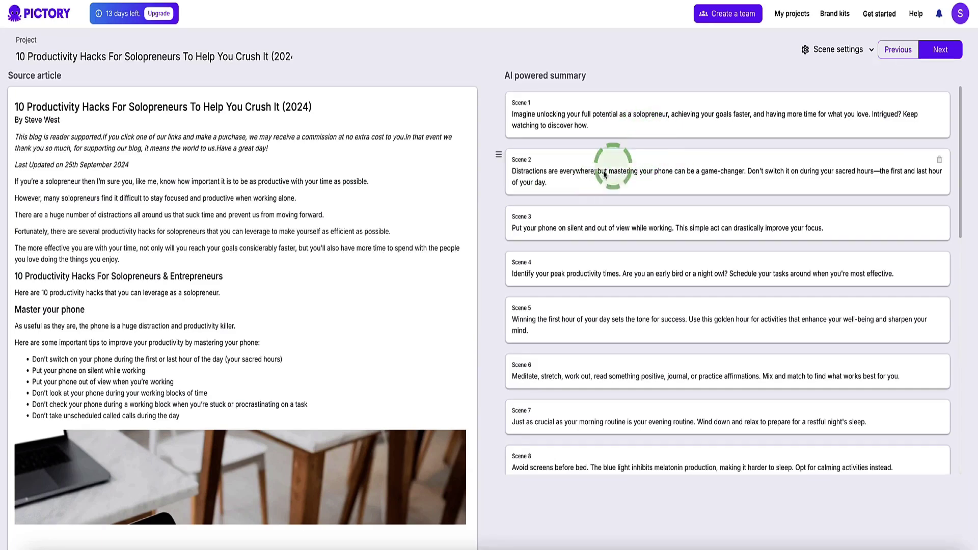
pyautogui.scroll(-1, 595, 198)
pyautogui.scroll(-2, 594, 196)
pyautogui.scroll(3, 594, 192)
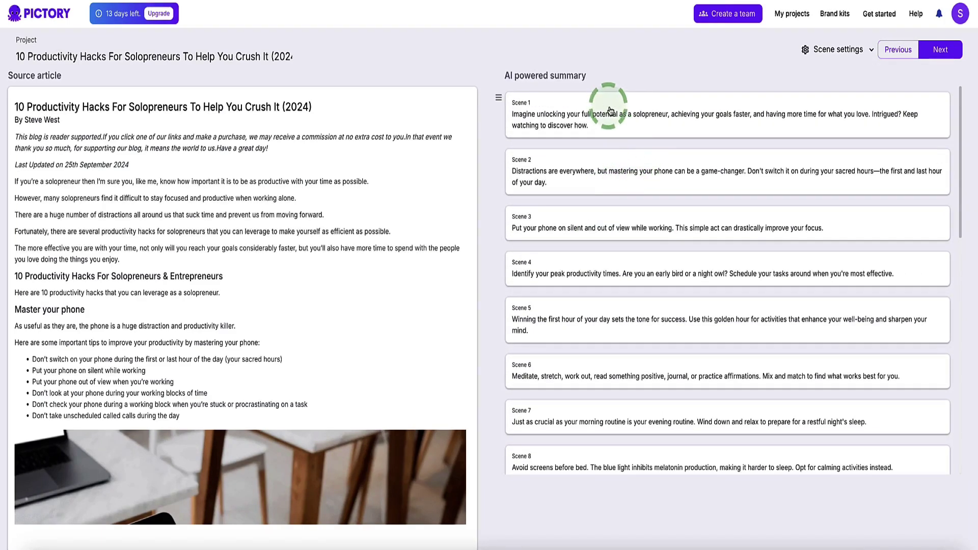
pyautogui.click(626, 115)
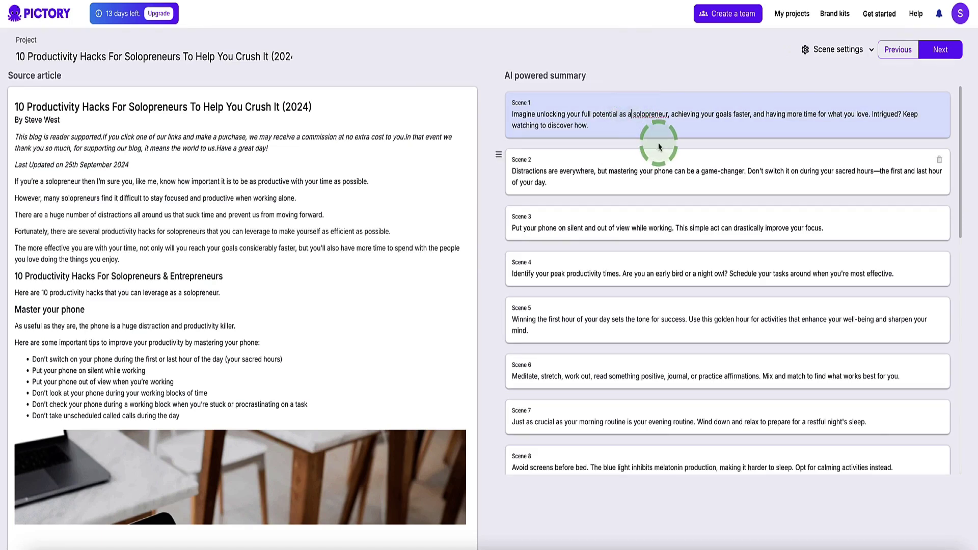
pyautogui.write('ewfhlf')
pyautogui.press('BackSpace')
pyautogui.press('BackSpace')
pyautogui.press('BackSpace')
pyautogui.press('BackSpace')
pyautogui.press('BackSpace')
pyautogui.press('BackSpace')
pyautogui.press('BackSpace')
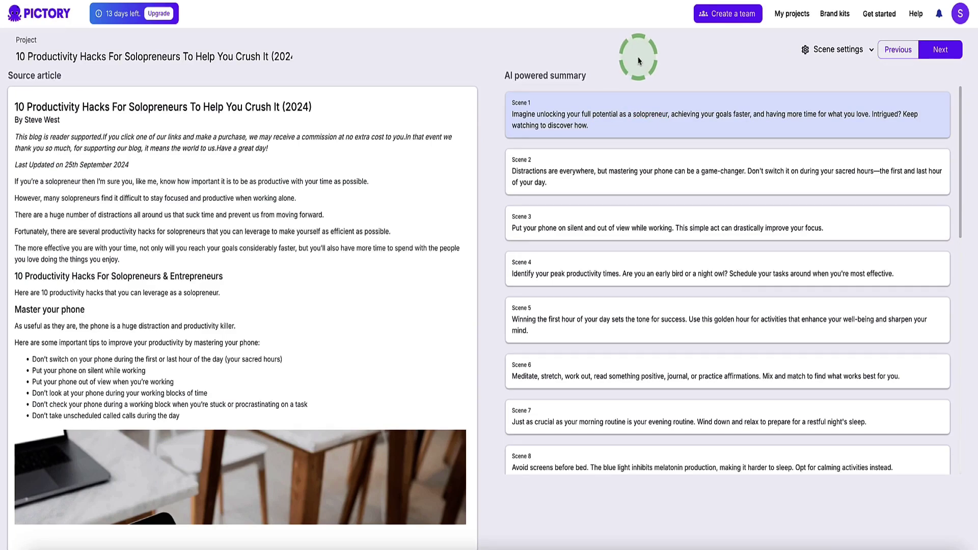
pyautogui.scroll(-6, 648, 190)
pyautogui.scroll(6, 648, 185)
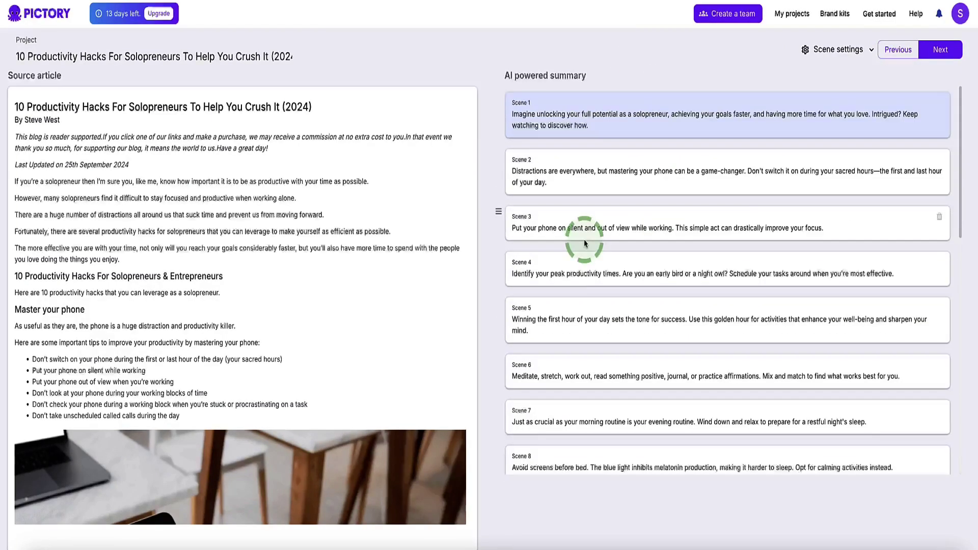
# - Proceed to the storyboard and select part of Scene 3's script text
pyautogui.click(937, 57)
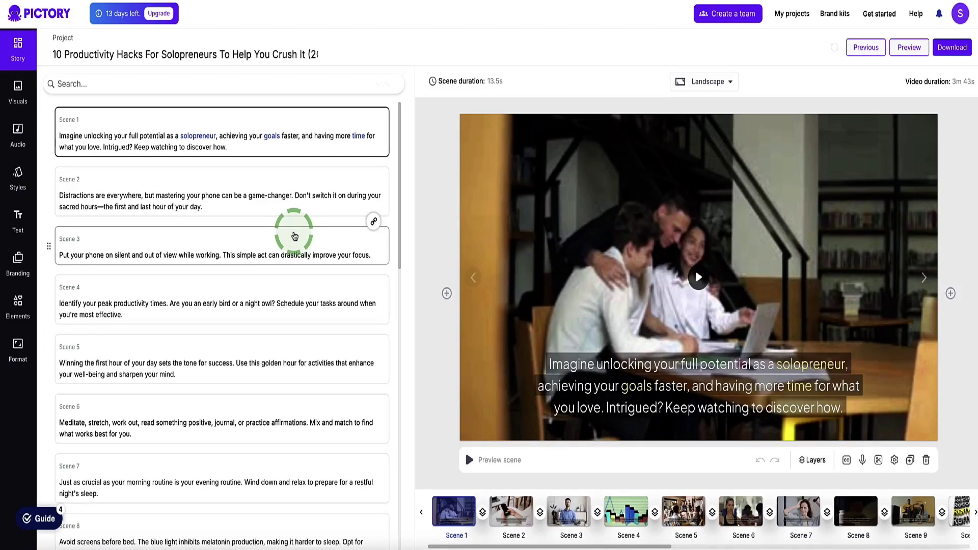
pyautogui.scroll(-12, 294, 236)
pyautogui.scroll(12, 212, 203)
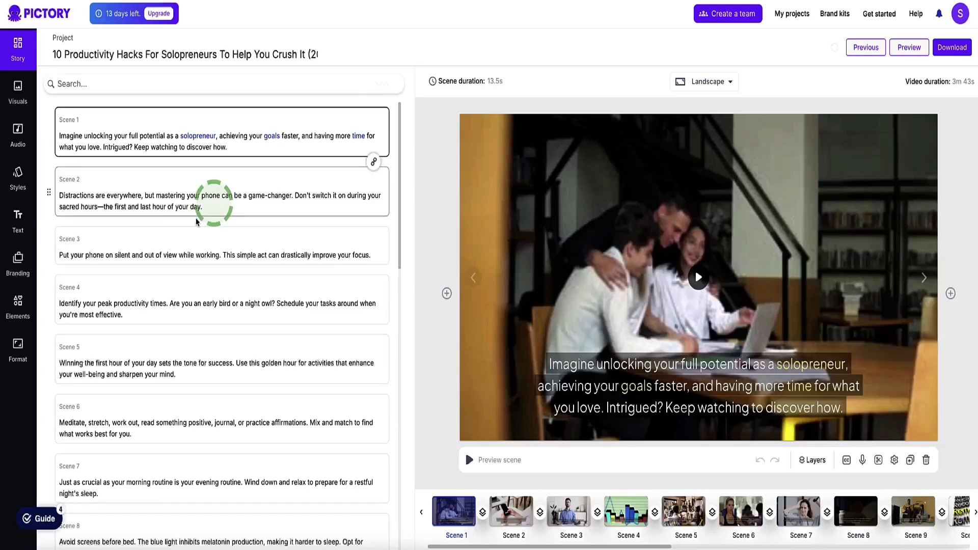
pyautogui.click(185, 240)
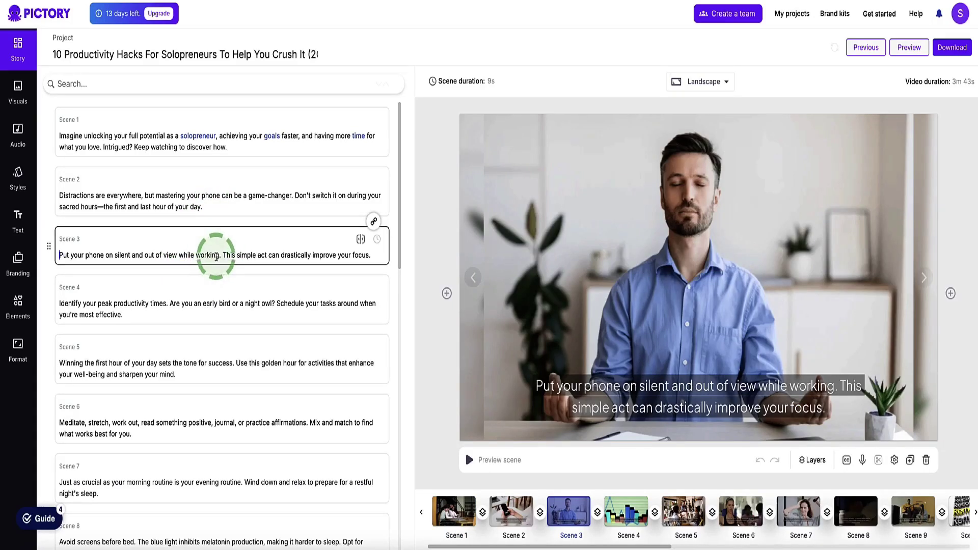
pyautogui.moveTo(100, 255); pyautogui.dragTo(161, 255)
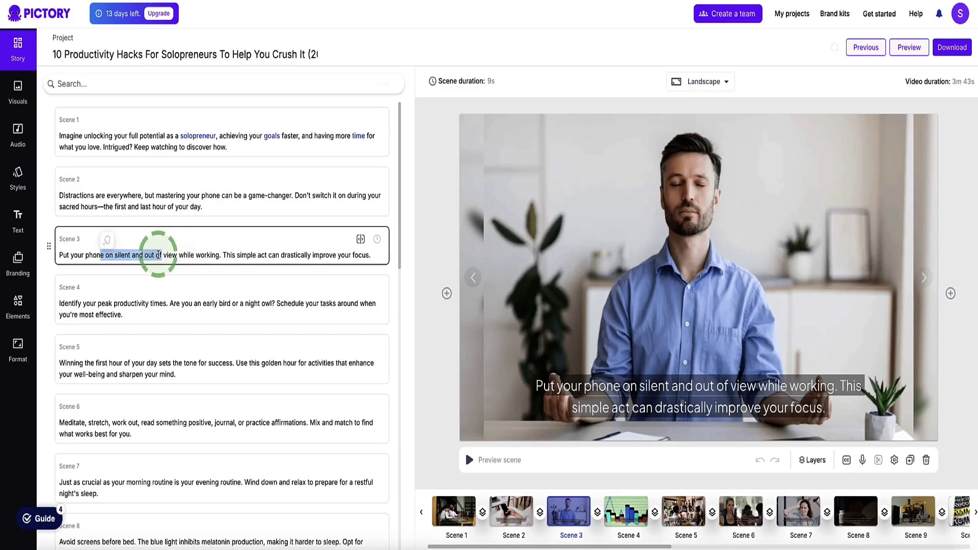
# - Switch to Scene 1 and play, then pause, its laptop-footage preview
pyautogui.click(467, 505)
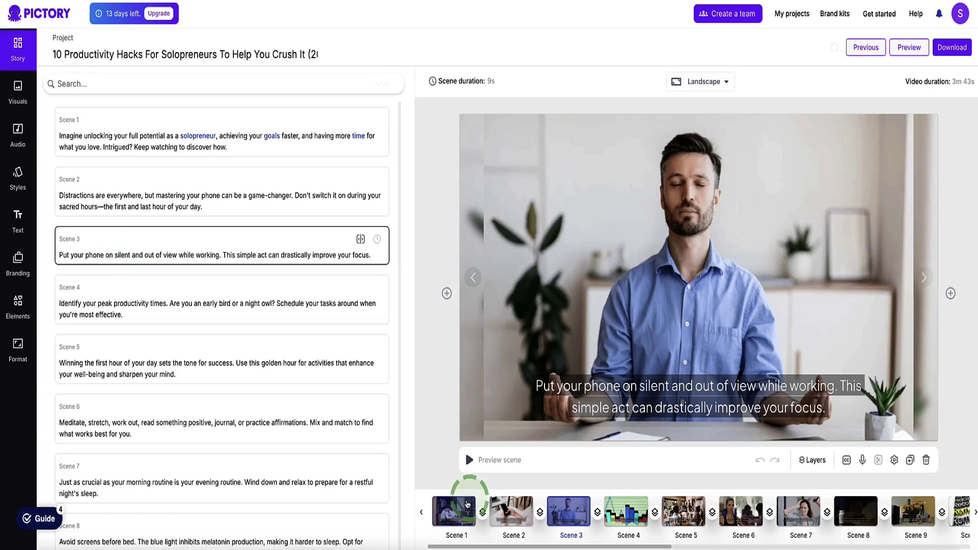
pyautogui.hscroll(5, 647, 510)
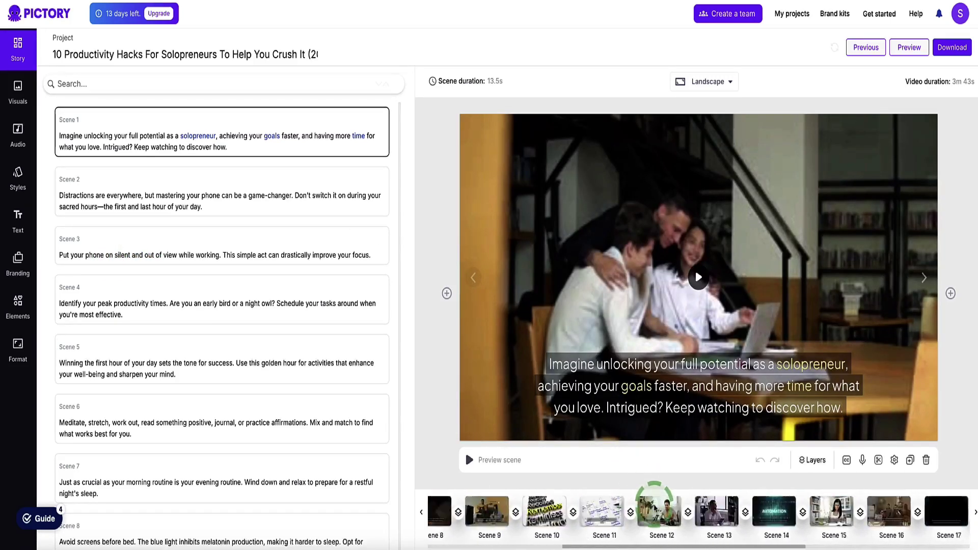
pyautogui.hscroll(-5, 655, 509)
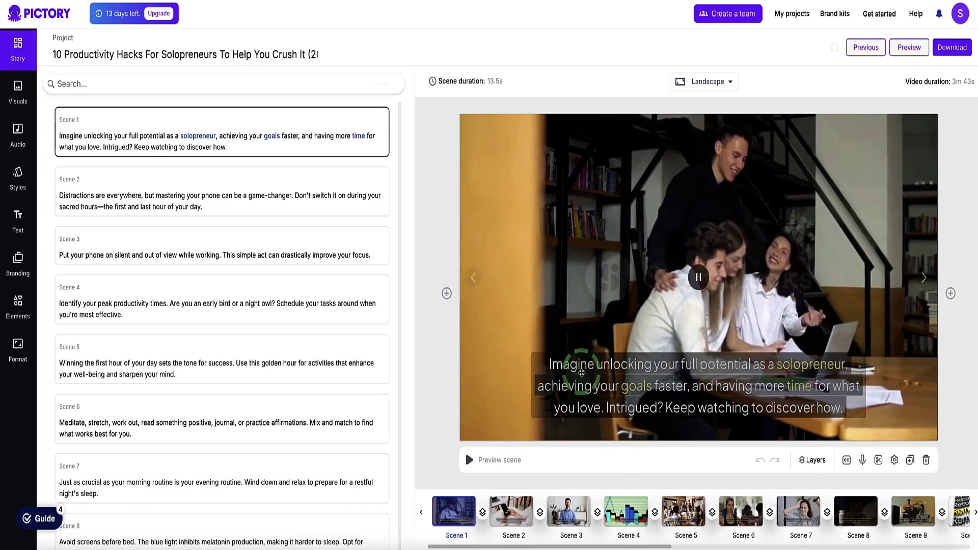
pyautogui.click(702, 278)
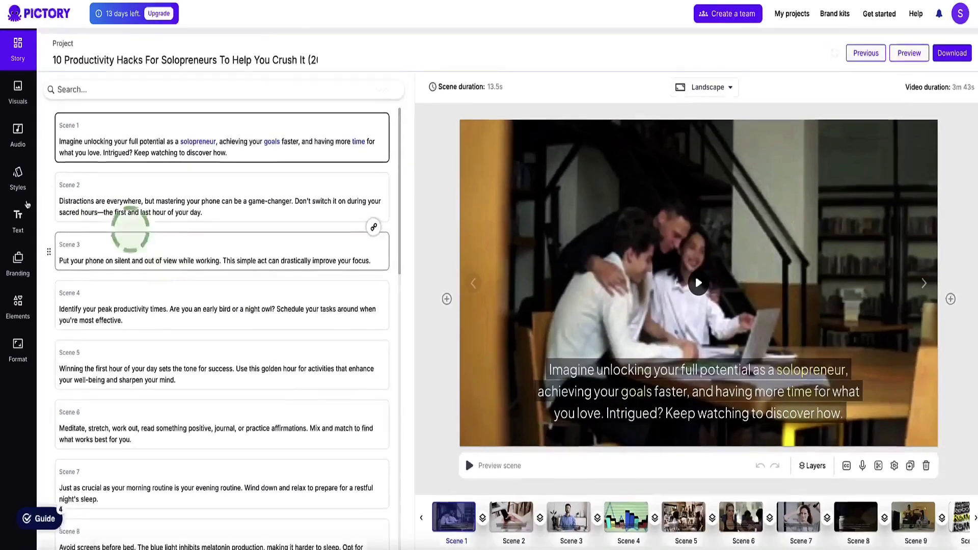
pyautogui.click(15, 127)
pyautogui.click(15, 97)
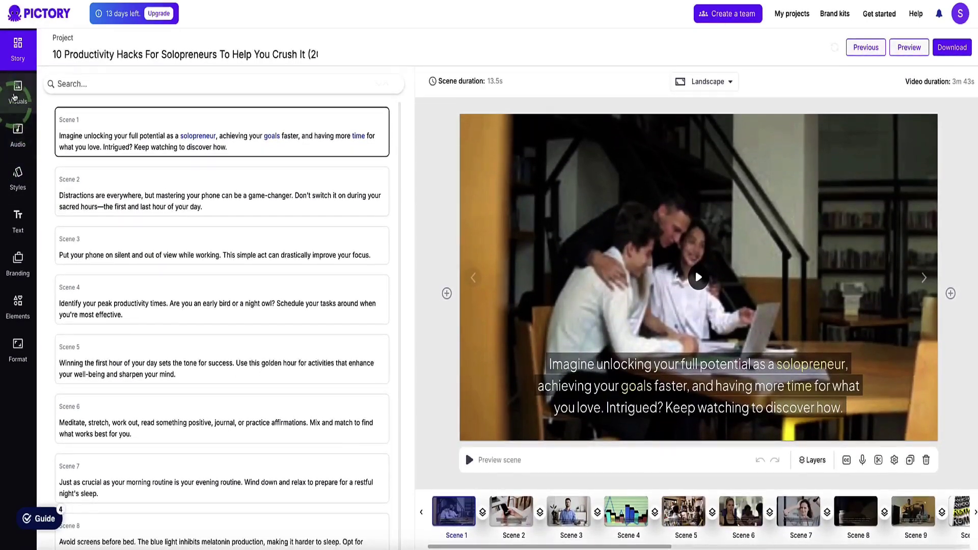
pyautogui.click(5, 24)
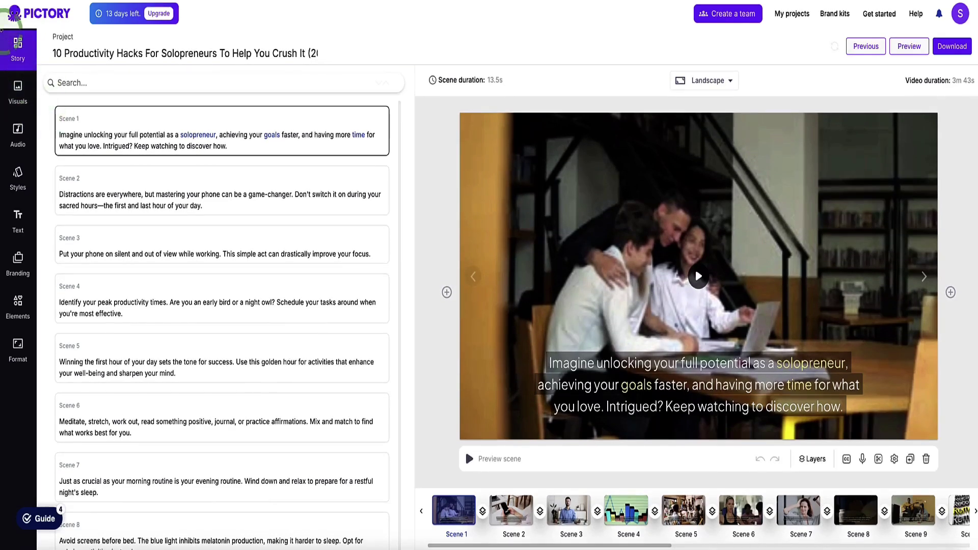
# - Scroll through the office footage in the Visuals library
pyautogui.scroll(-5, 140, 158)
pyautogui.scroll(5, 140, 163)
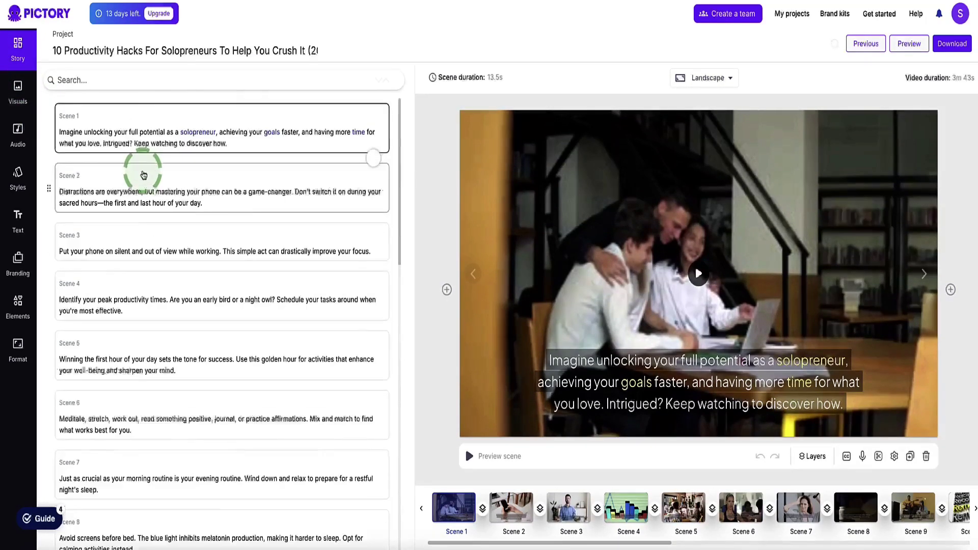
pyautogui.click(18, 90)
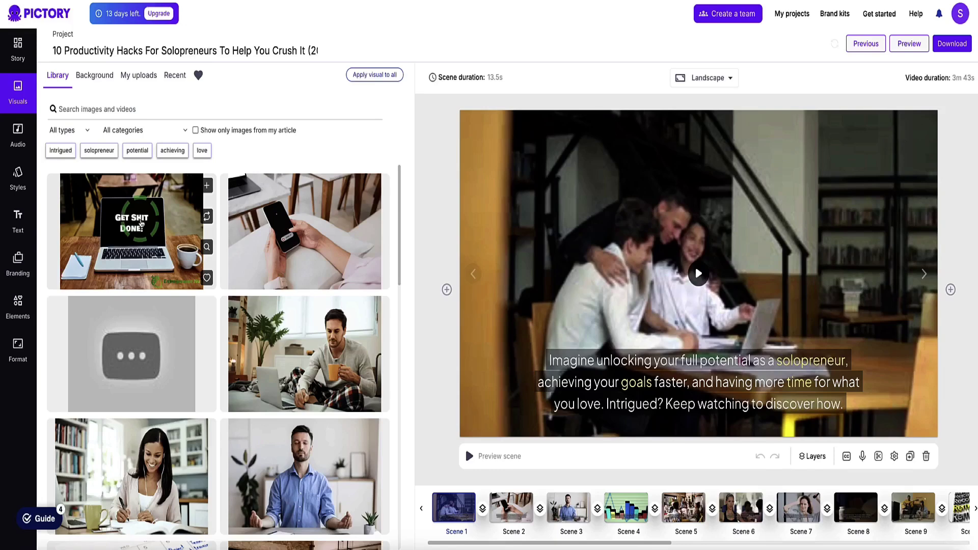
pyautogui.scroll(-5, 232, 237)
pyautogui.scroll(-10, 232, 237)
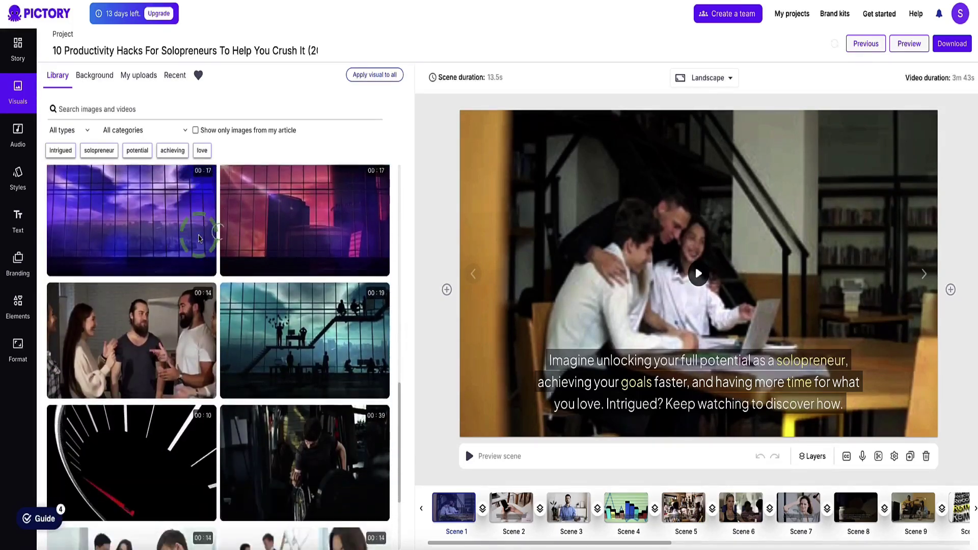
pyautogui.scroll(-5, 179, 248)
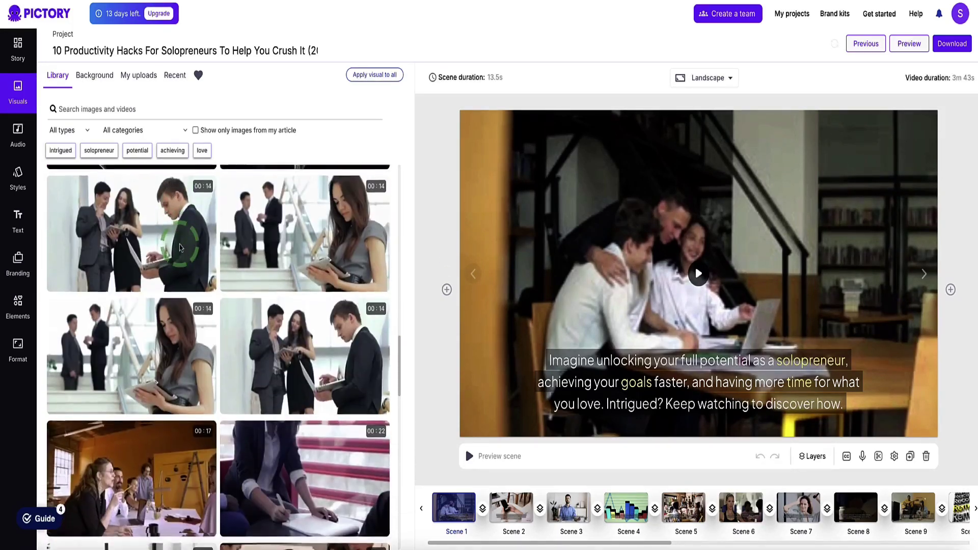
pyautogui.scroll(-10, 188, 334)
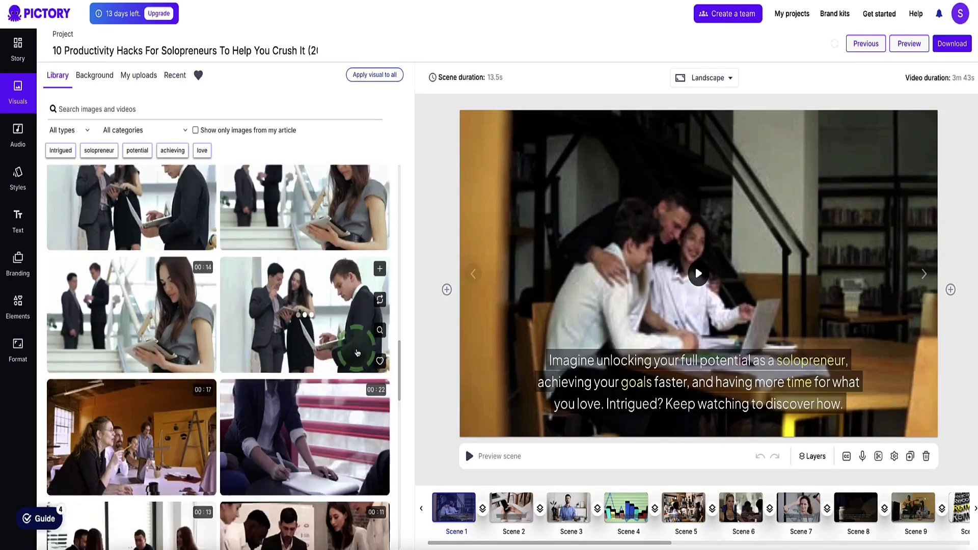
pyautogui.scroll(-10, 238, 339)
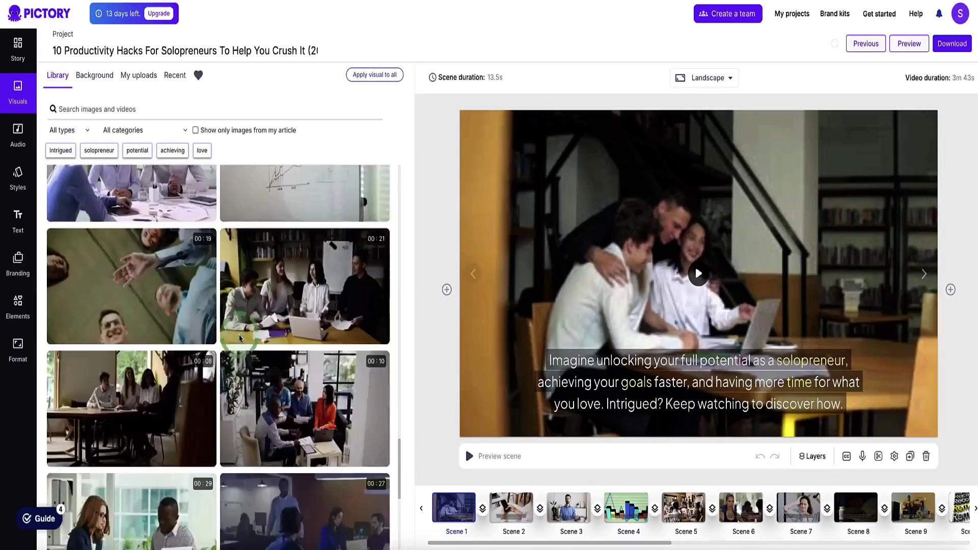
pyautogui.click(18, 136)
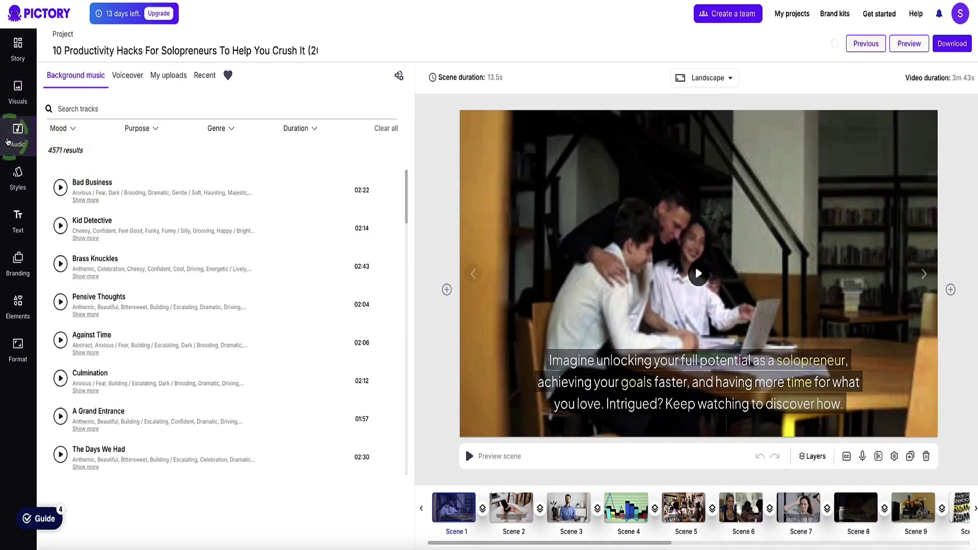
# - Scroll through the Background music track list
pyautogui.click(73, 100)
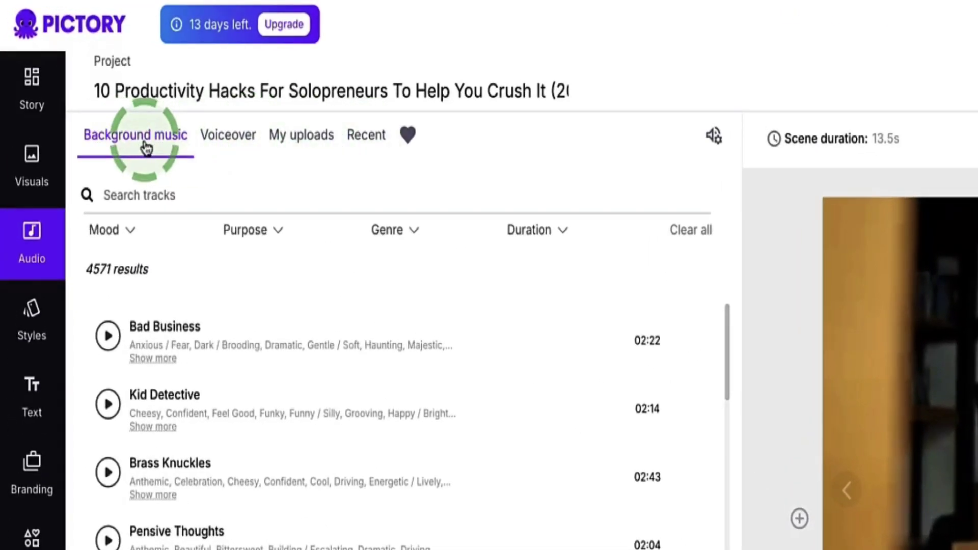
pyautogui.scroll(-10, 209, 420)
pyautogui.scroll(-10, 210, 427)
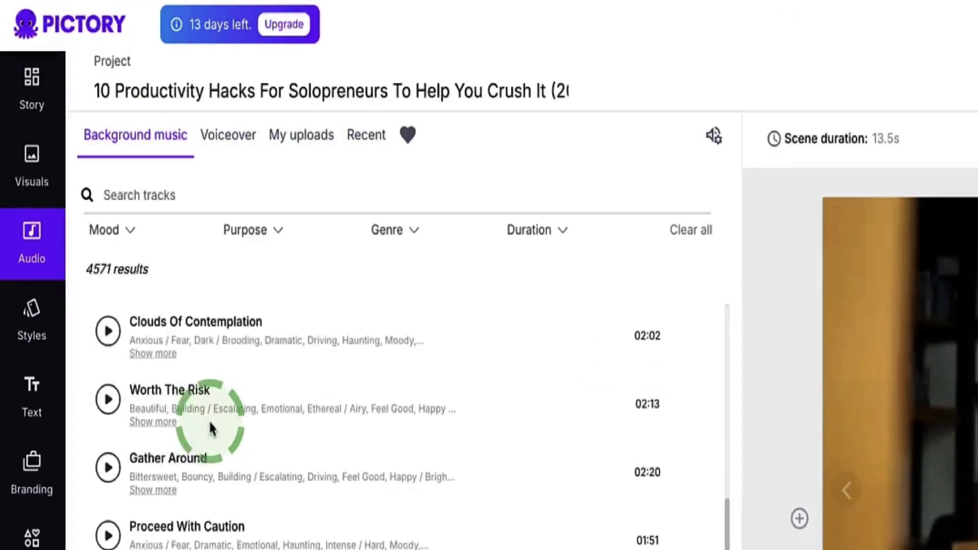
pyautogui.scroll(-5, 212, 421)
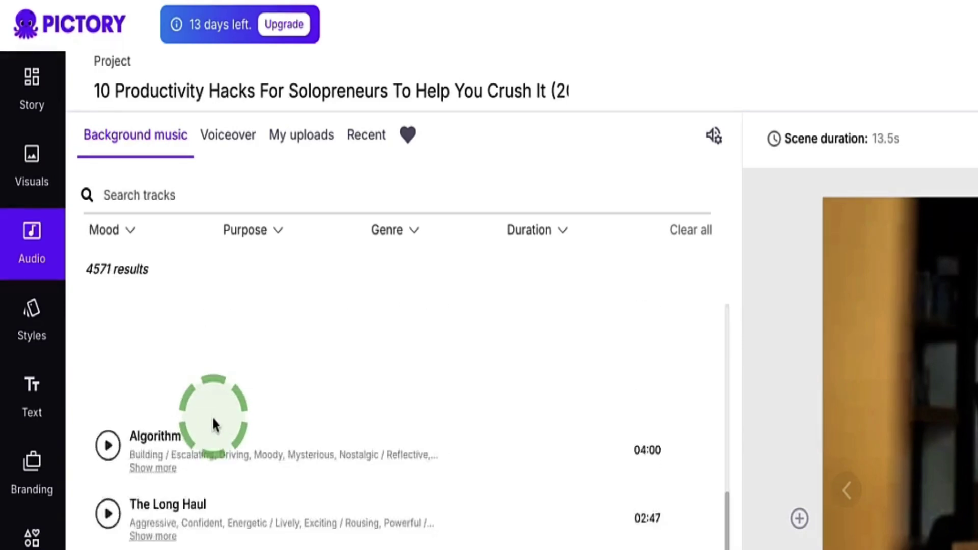
pyautogui.scroll(20, 212, 422)
# - Browse the list of Voiceover voices
pyautogui.click(234, 139)
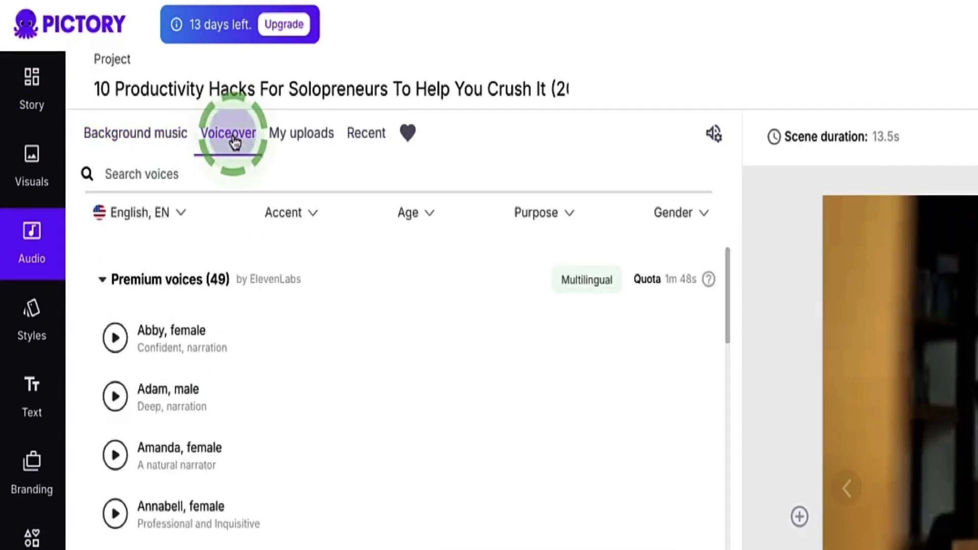
pyautogui.scroll(-4, 206, 443)
pyautogui.scroll(-20, 210, 449)
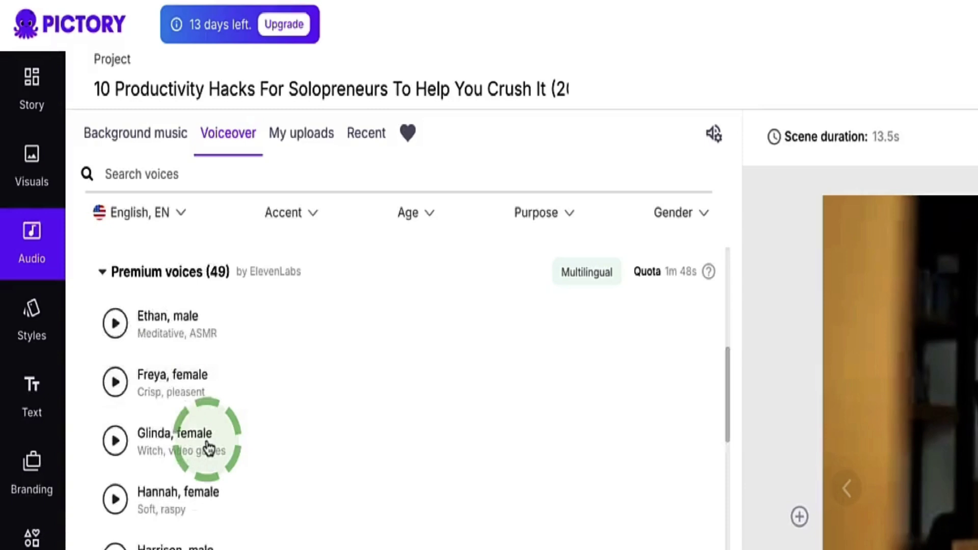
pyautogui.scroll(20, 214, 438)
pyautogui.scroll(3, 297, 192)
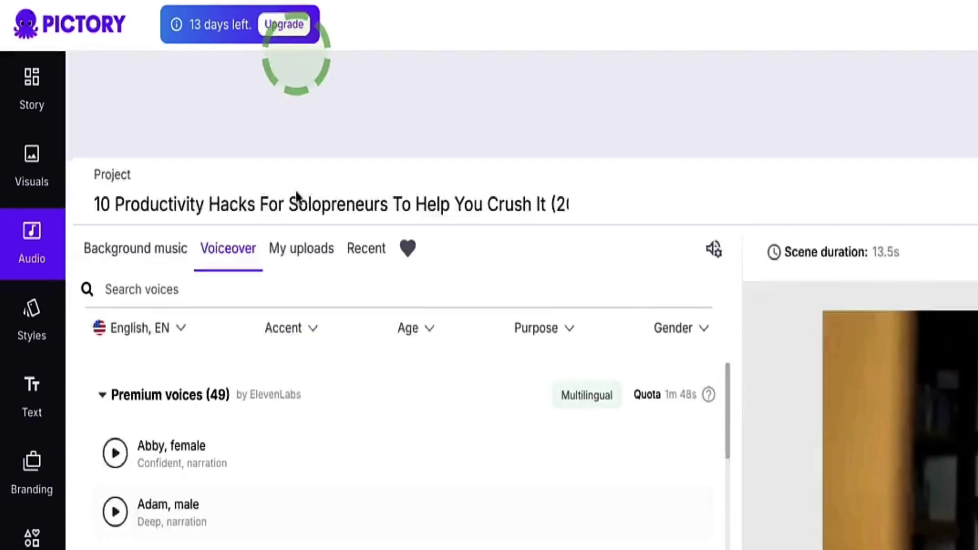
pyautogui.scroll(-2, 303, 196)
# - Check My uploads, then show Recent audio with Silver Lining and Charlie
pyautogui.click(303, 160)
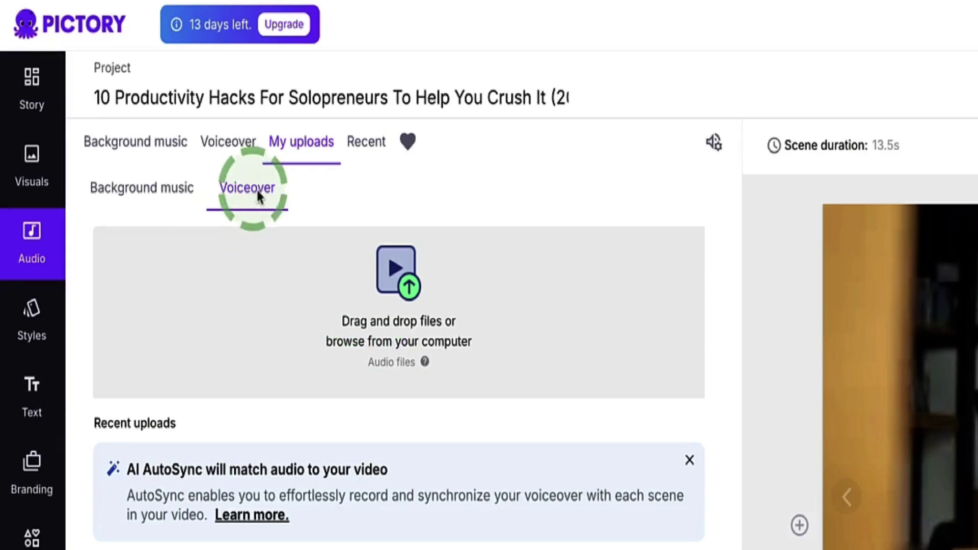
pyautogui.click(118, 202)
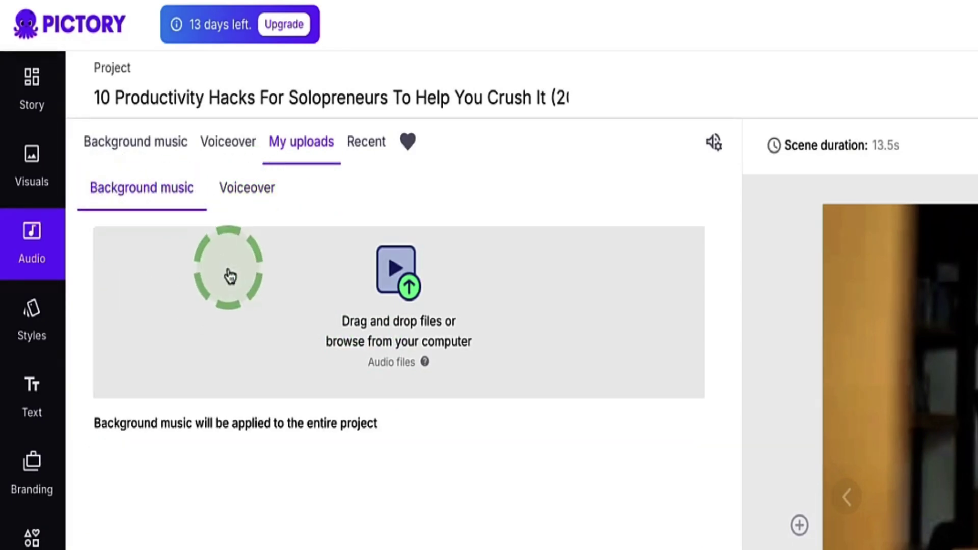
pyautogui.click(366, 143)
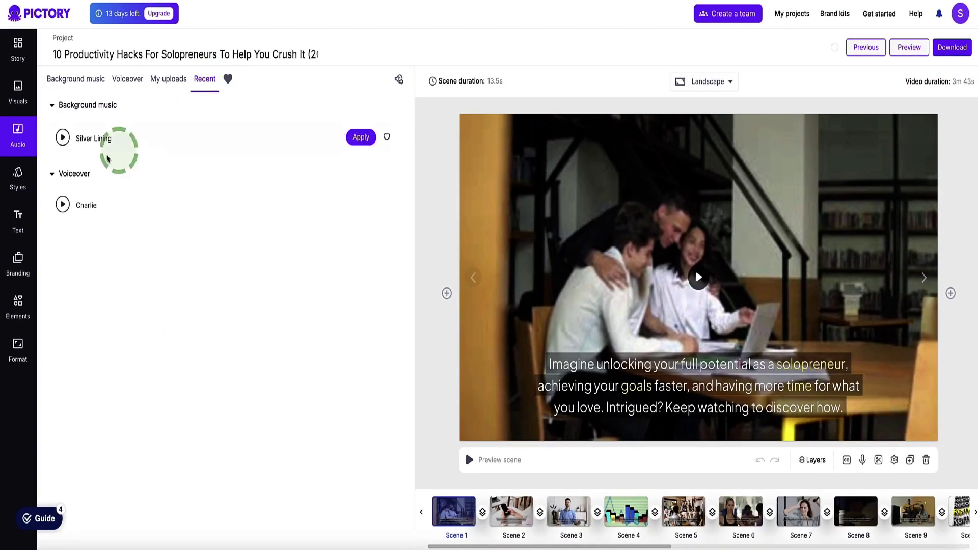
# - Preview the Bad Business, Brass Knuckles and Willpower background music tracks
pyautogui.click(67, 76)
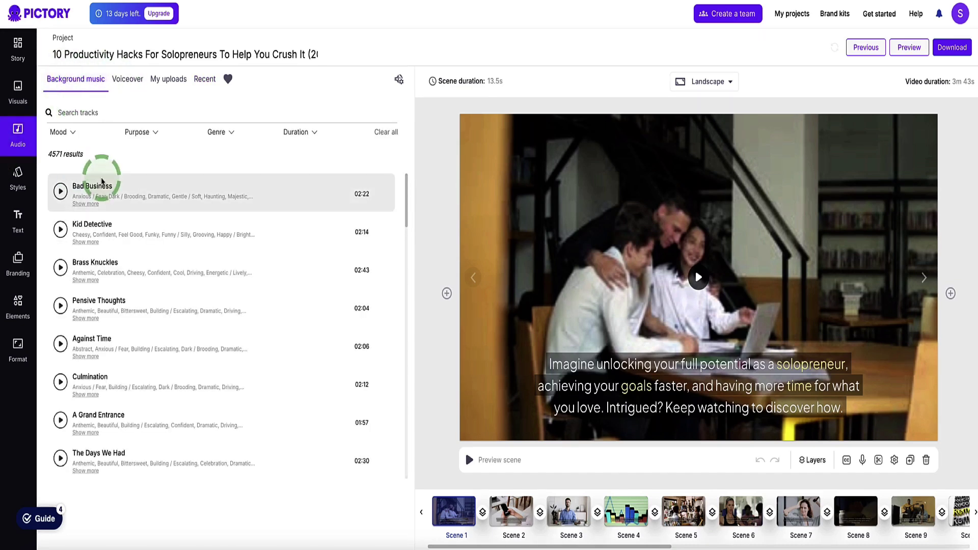
pyautogui.click(96, 209)
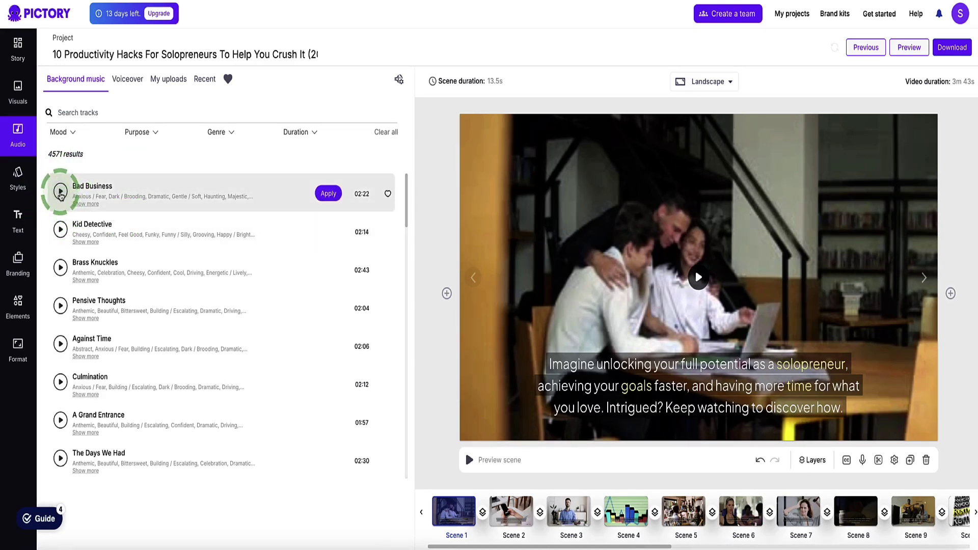
pyautogui.click(56, 274)
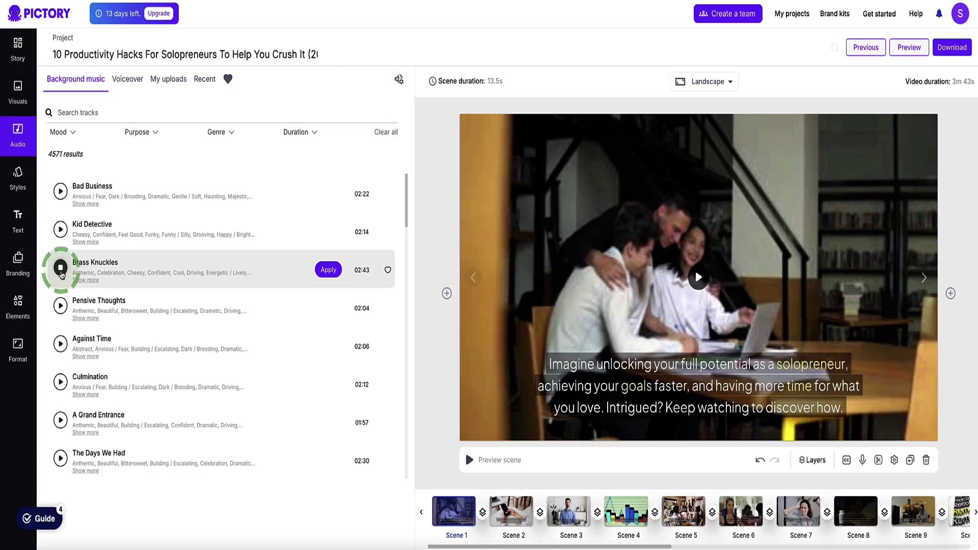
pyautogui.scroll(-3, 61, 275)
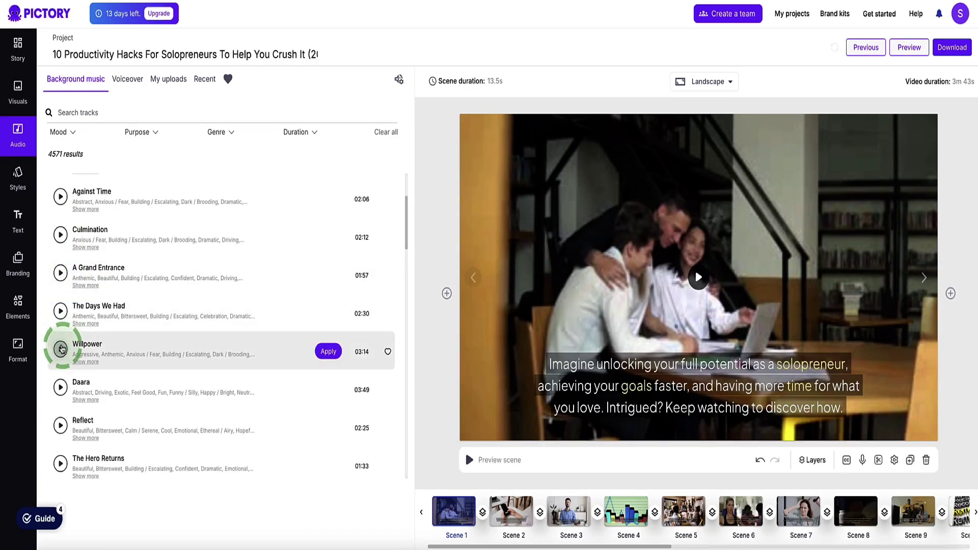
pyautogui.click(102, 334)
pyautogui.scroll(-2, 102, 316)
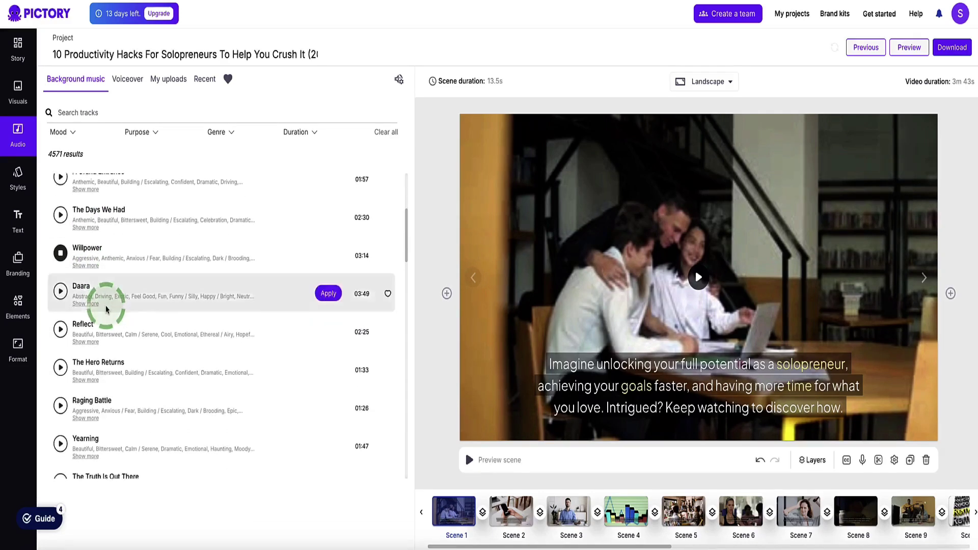
pyautogui.scroll(-1, 82, 265)
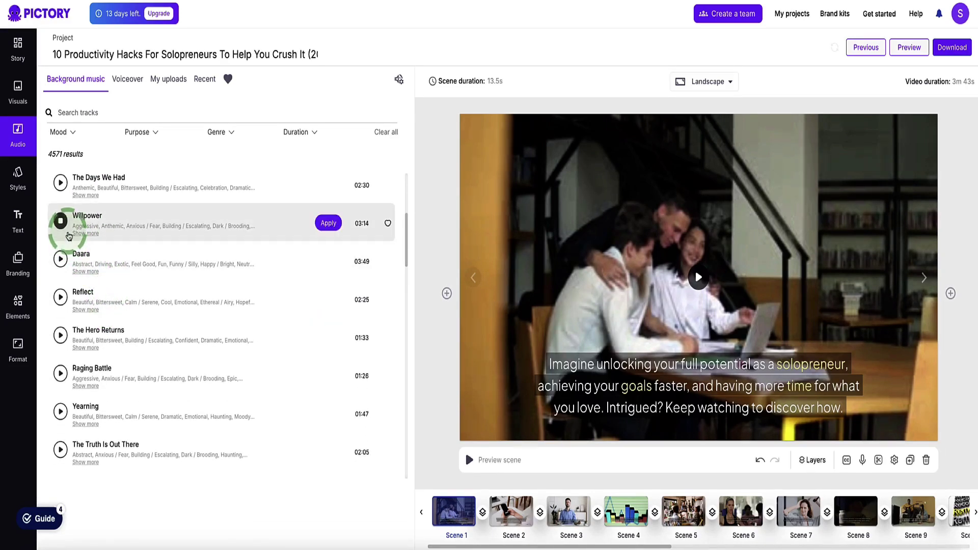
pyautogui.scroll(-1, 64, 229)
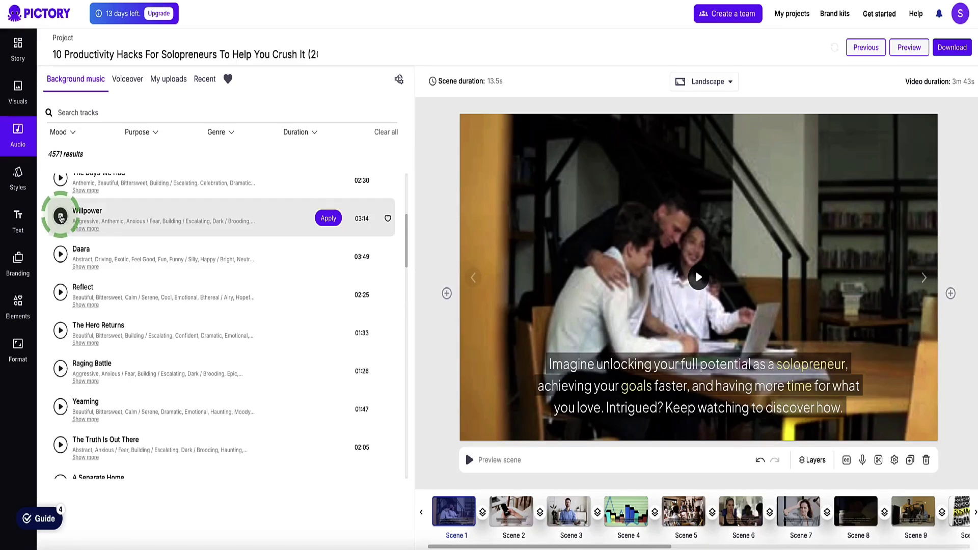
pyautogui.scroll(-1, 61, 218)
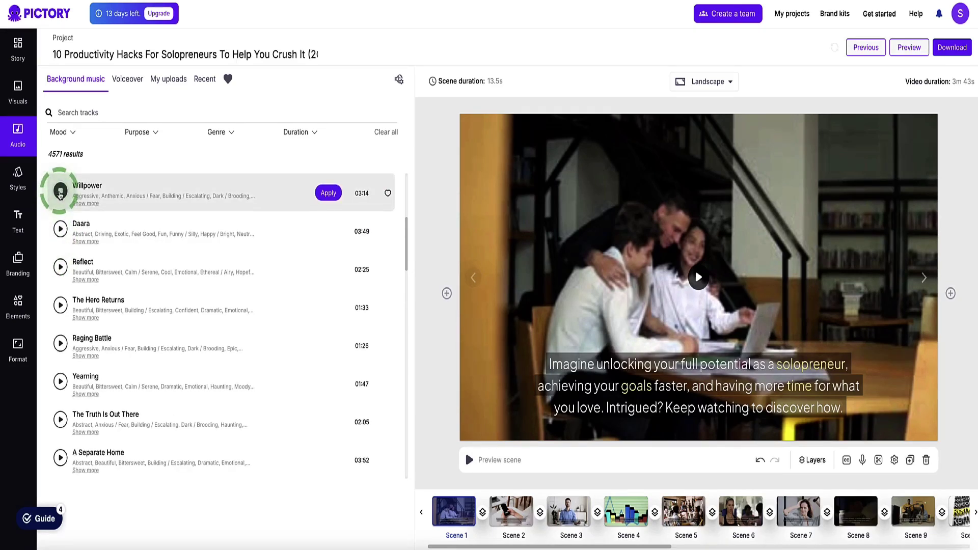
# - Preview the Reflect track and apply it as background music
pyautogui.click(61, 267)
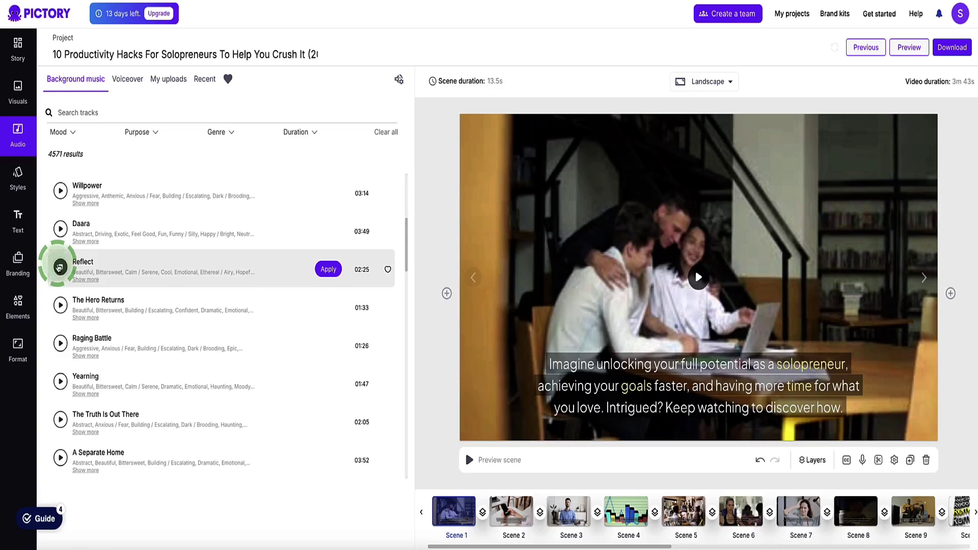
pyautogui.click(61, 267)
pyautogui.click(328, 270)
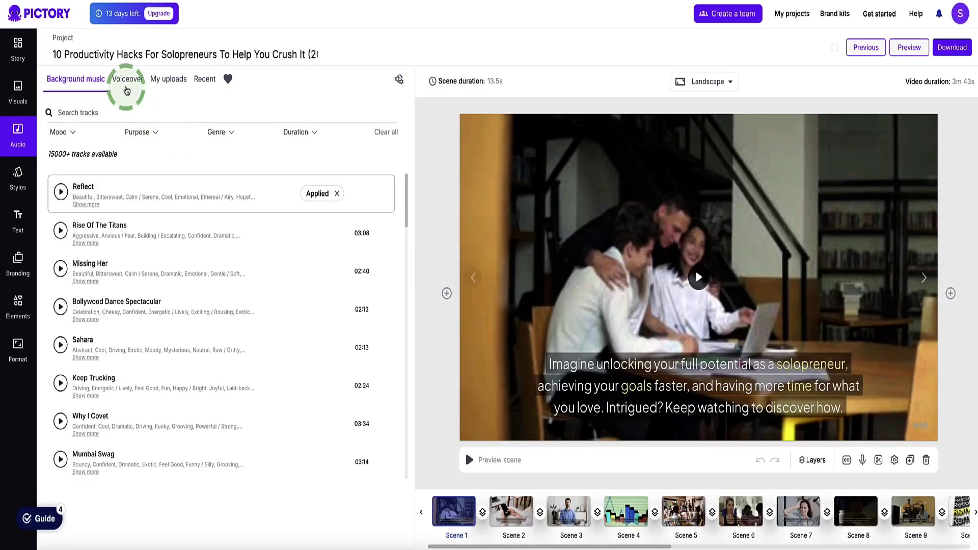
# - Switch to Voiceover and scroll through the premium and standard voice list
pyautogui.click(130, 80)
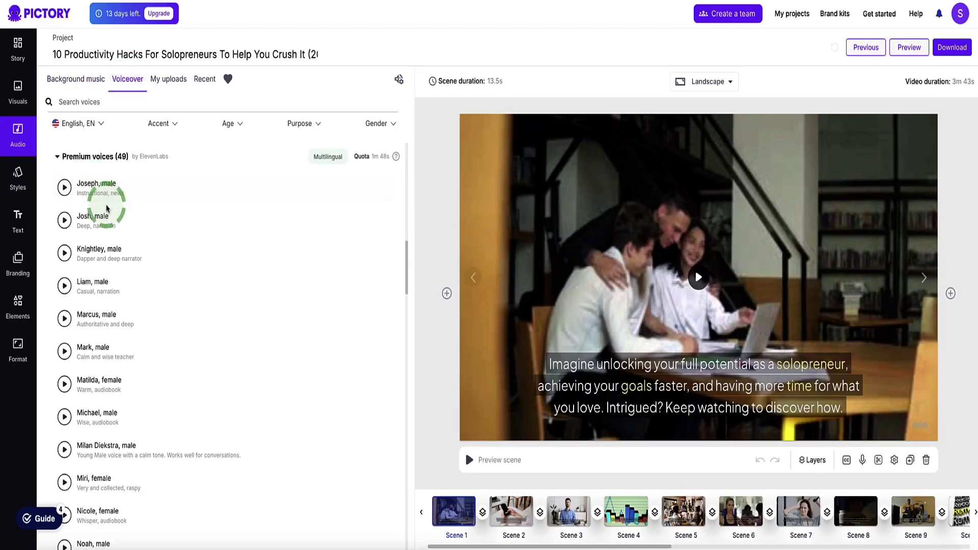
pyautogui.scroll(-5, 105, 192)
pyautogui.scroll(1, 107, 200)
pyautogui.scroll(-15, 107, 200)
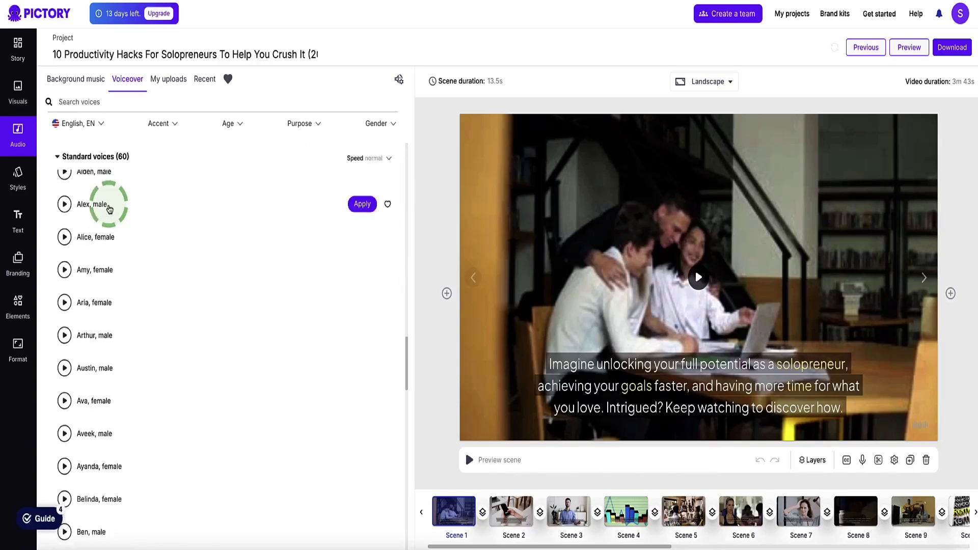
pyautogui.scroll(20, 65, 230)
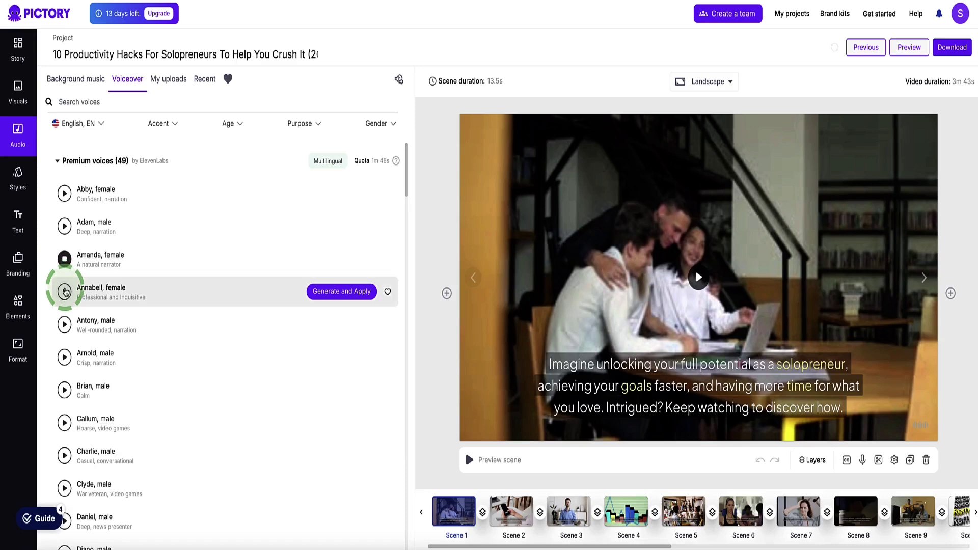
pyautogui.scroll(-3, 112, 224)
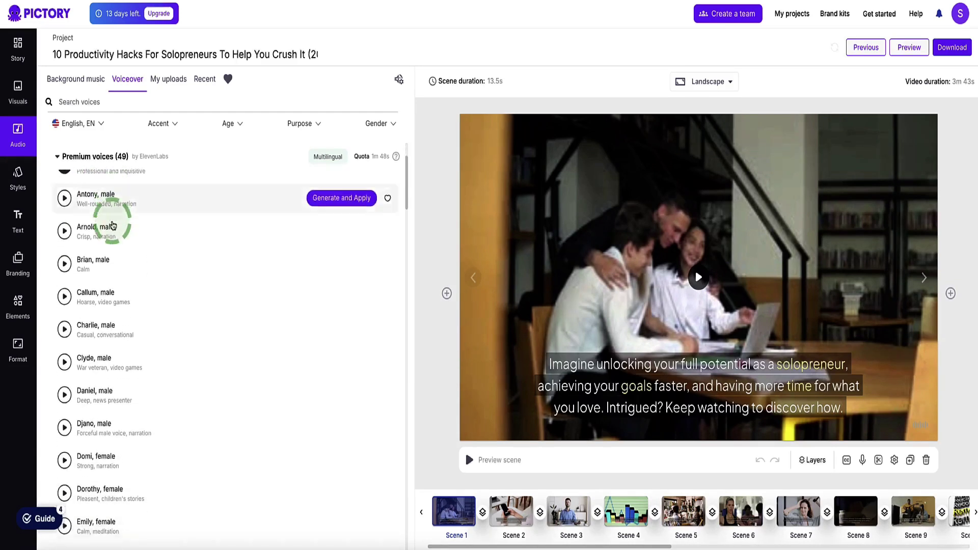
pyautogui.scroll(-1, 112, 221)
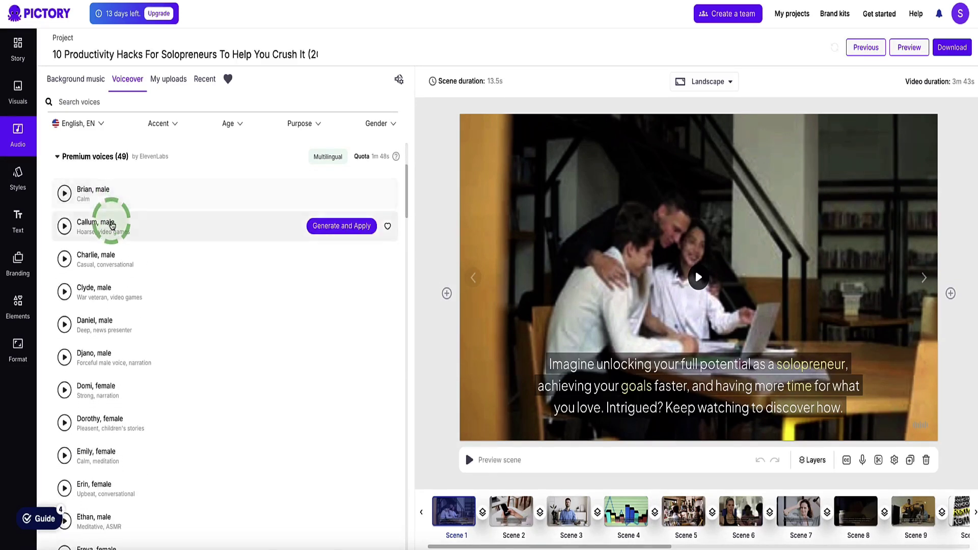
pyautogui.scroll(-2, 69, 244)
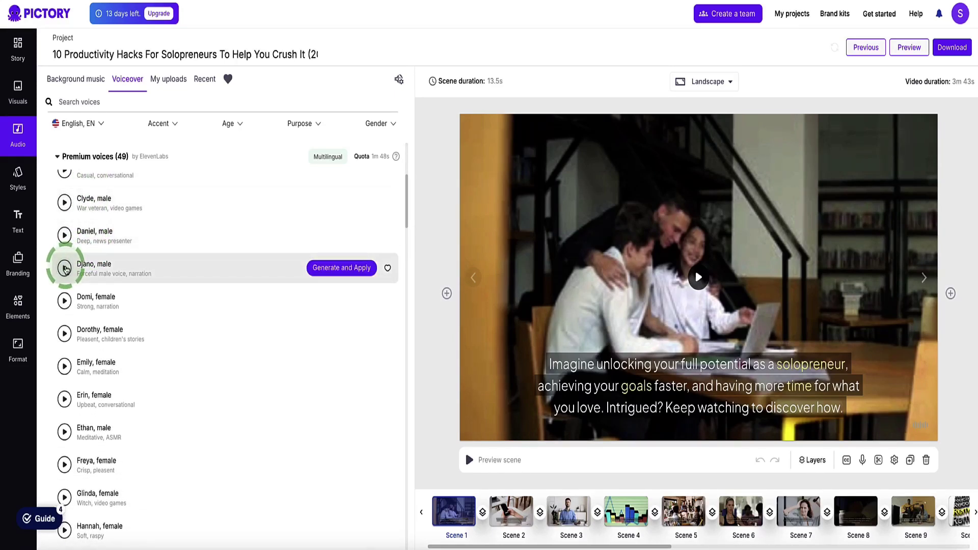
pyautogui.scroll(-3, 66, 269)
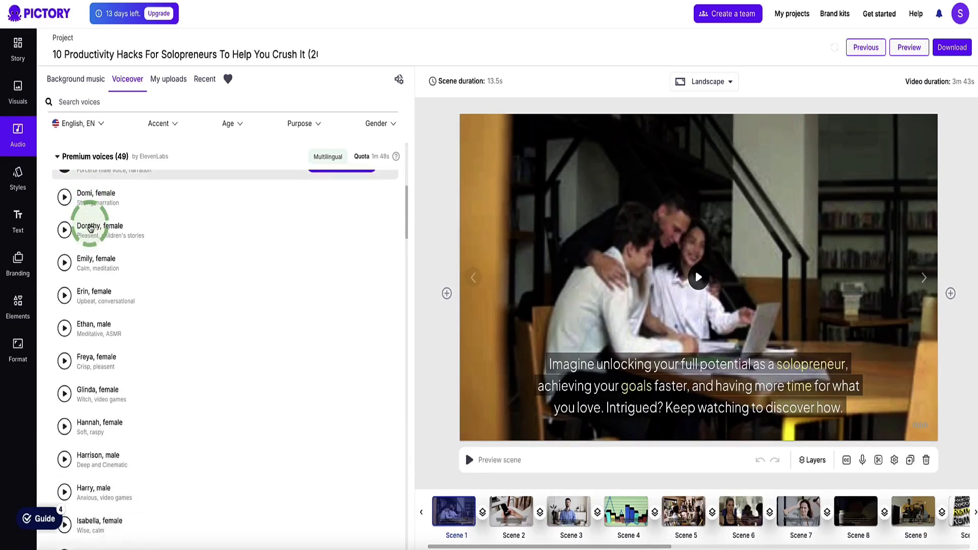
pyautogui.scroll(-4, 89, 228)
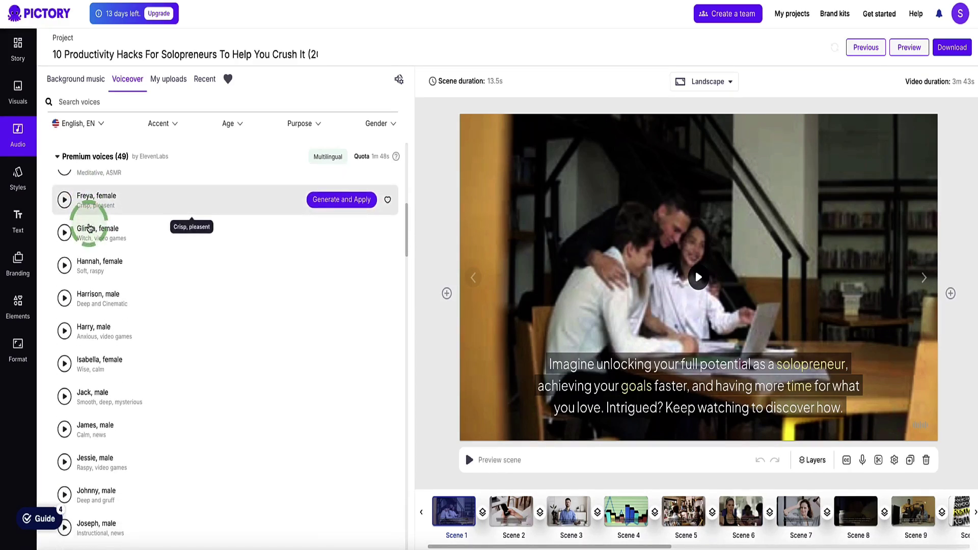
pyautogui.scroll(-1, 81, 269)
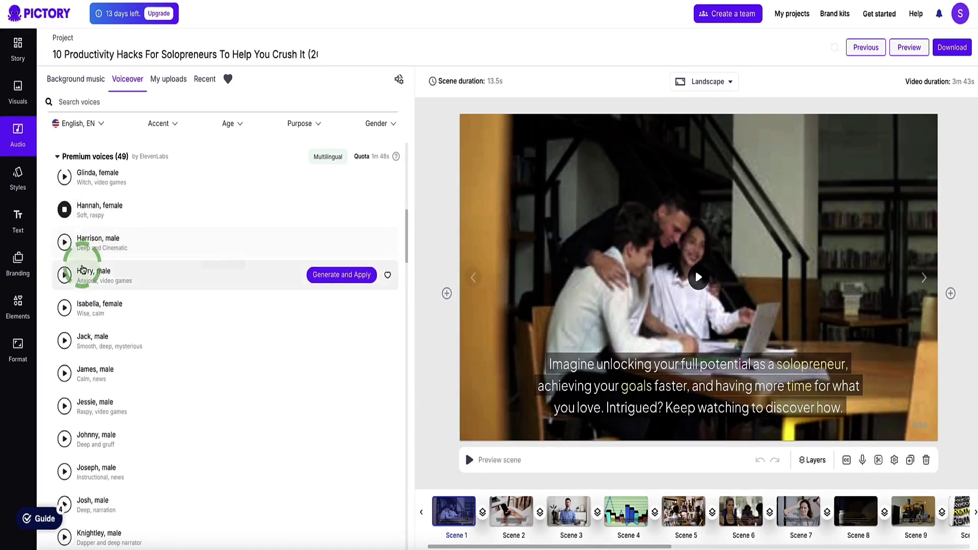
pyautogui.scroll(-2, 85, 270)
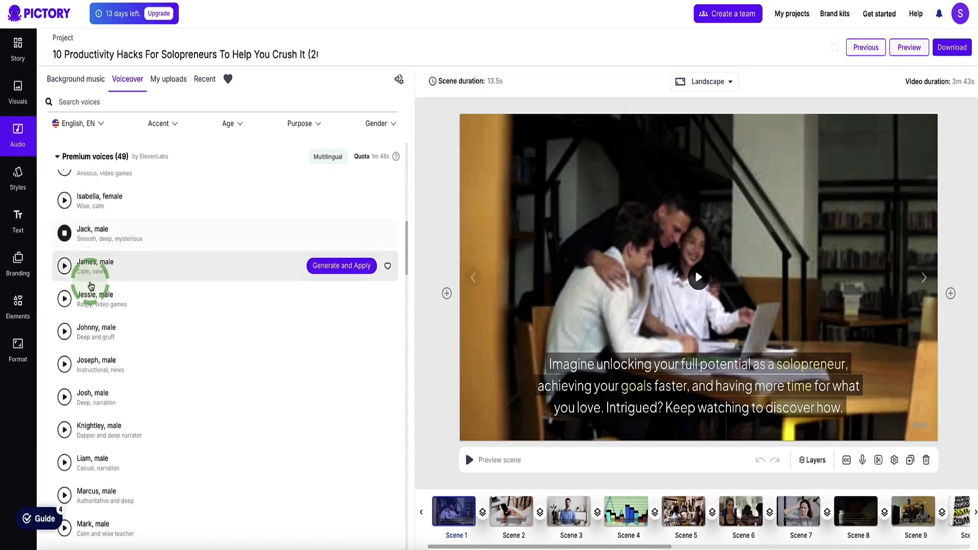
pyautogui.scroll(1, 91, 285)
pyautogui.scroll(-5, 91, 285)
# - Play samples of the Liam and Arthur voices without applying either
pyautogui.click(65, 287)
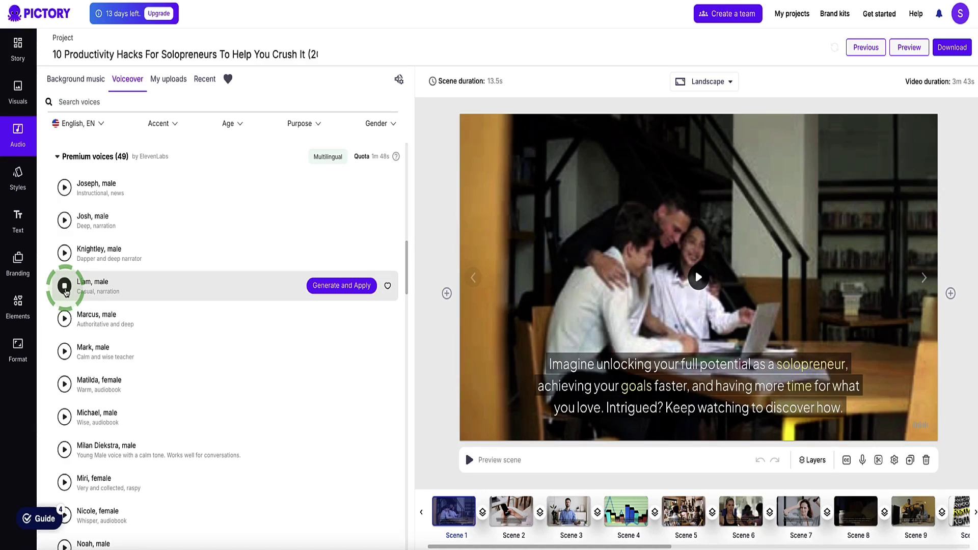
pyautogui.scroll(-15, 66, 292)
pyautogui.click(65, 274)
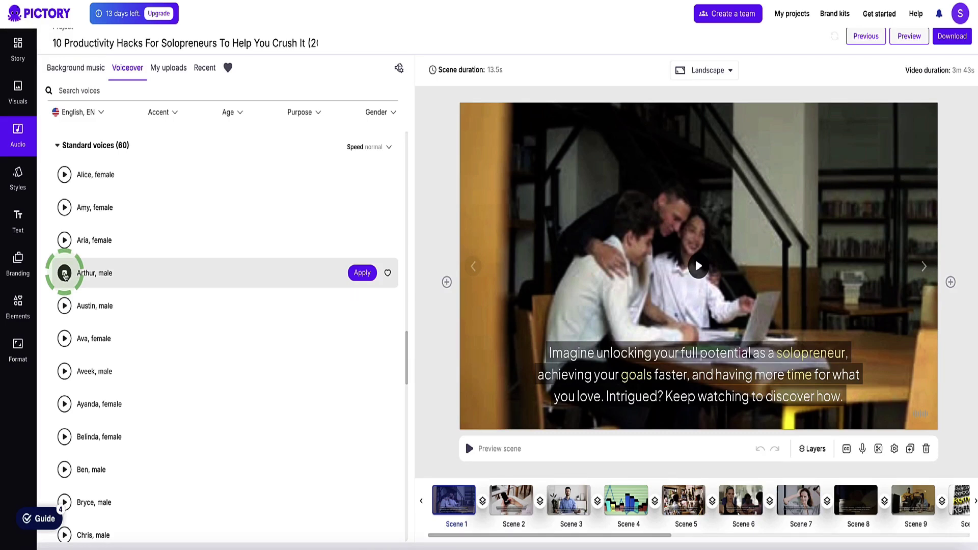
pyautogui.scroll(15, 307, 211)
pyautogui.click(307, 212)
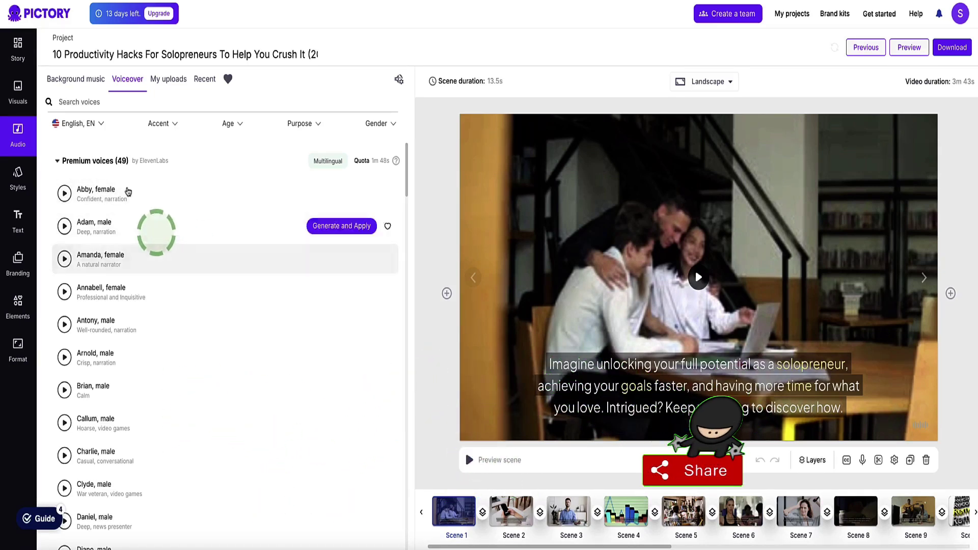
# - Try the Language, Accent, Age and Purpose voice filters, toggling Meditation on and off
pyautogui.click(101, 123)
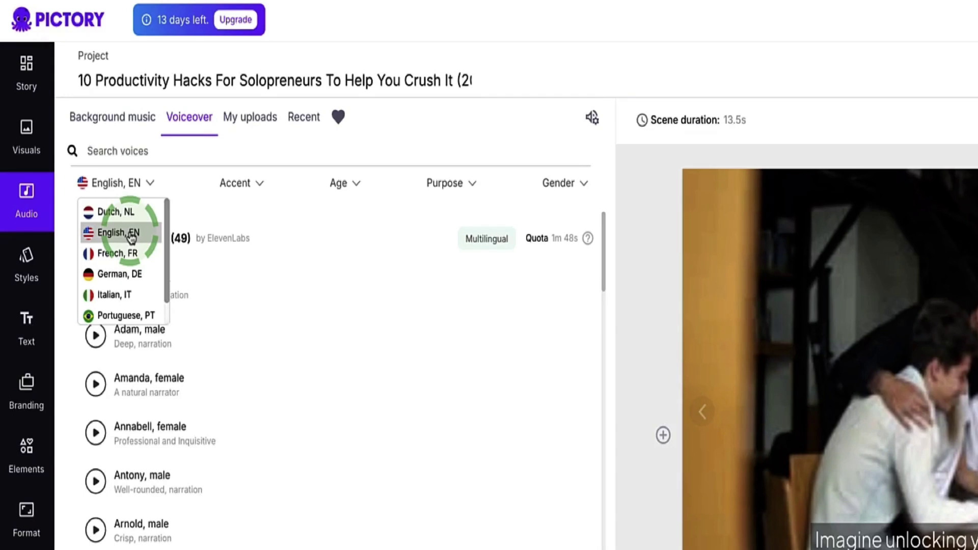
pyautogui.click(260, 184)
pyautogui.scroll(-1, 251, 273)
pyautogui.scroll(1, 254, 275)
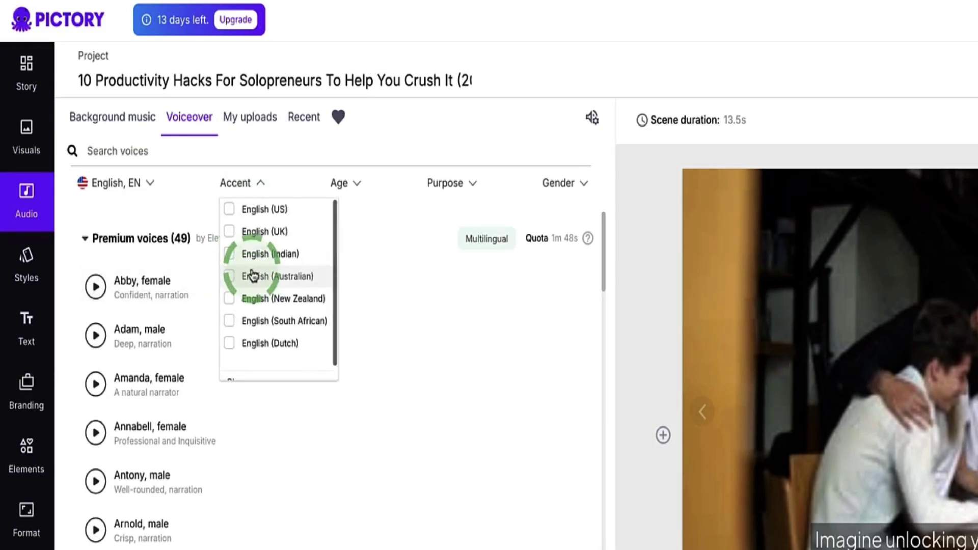
pyautogui.click(343, 185)
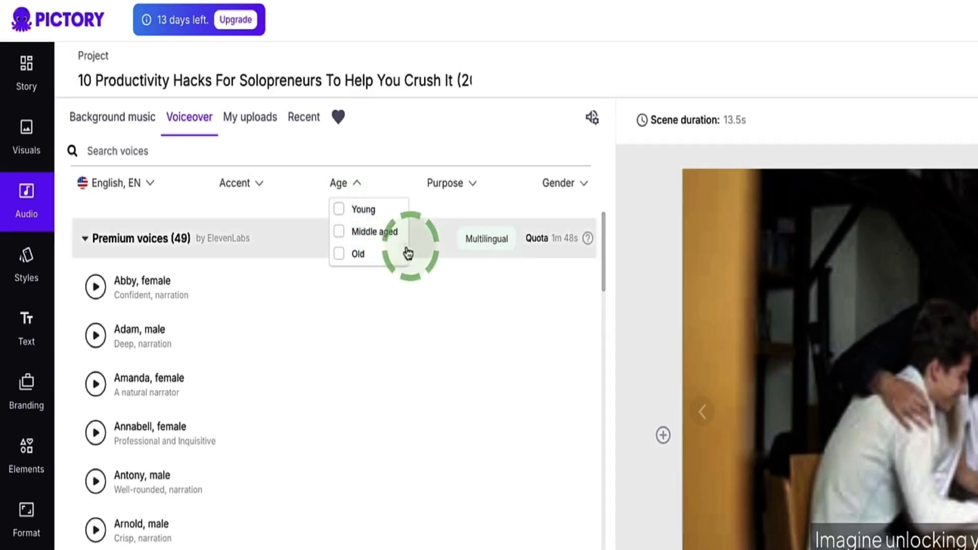
pyautogui.click(463, 186)
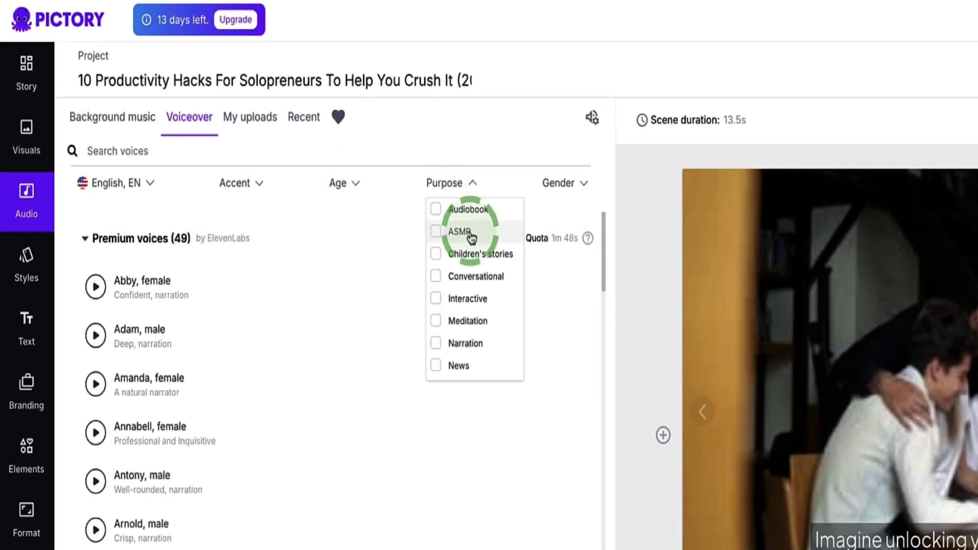
pyautogui.scroll(-3, 469, 236)
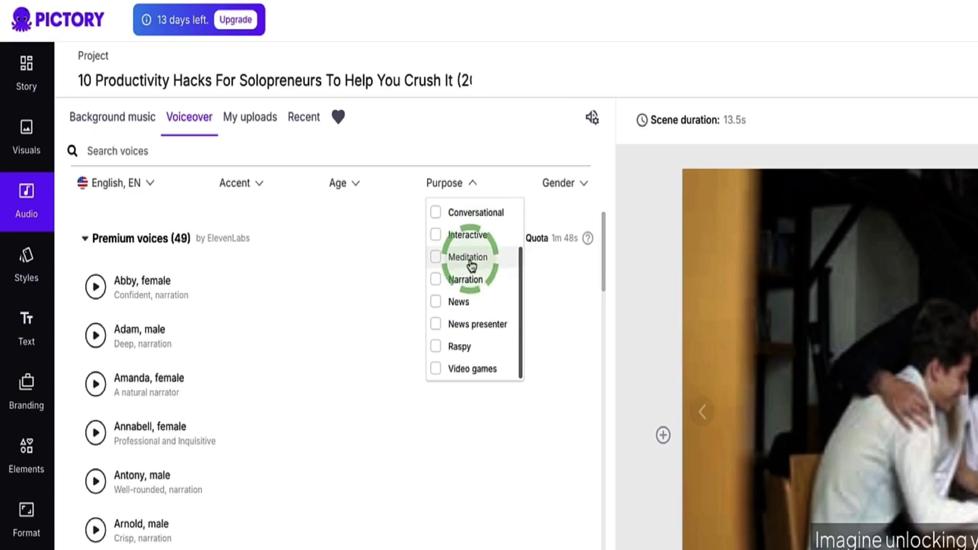
pyautogui.click(436, 258)
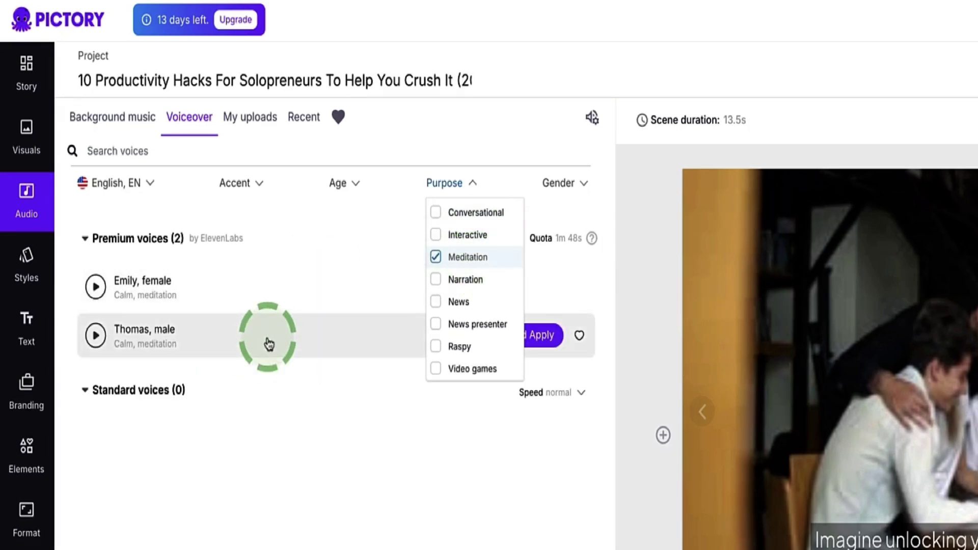
pyautogui.click(435, 256)
# - Check the Gender filter, then apply the standard voice Arthur, male
pyautogui.click(566, 184)
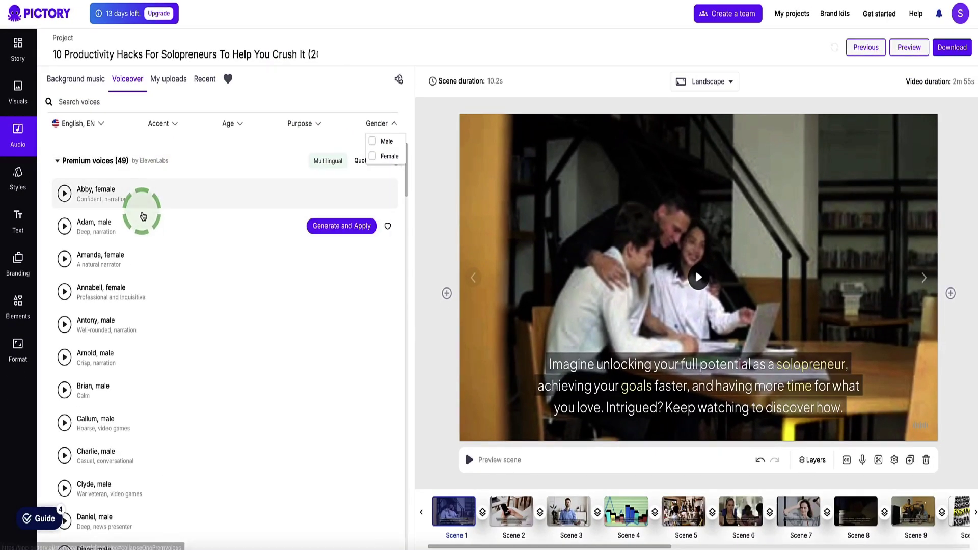
pyautogui.scroll(-5, 211, 325)
pyautogui.scroll(-13, 142, 219)
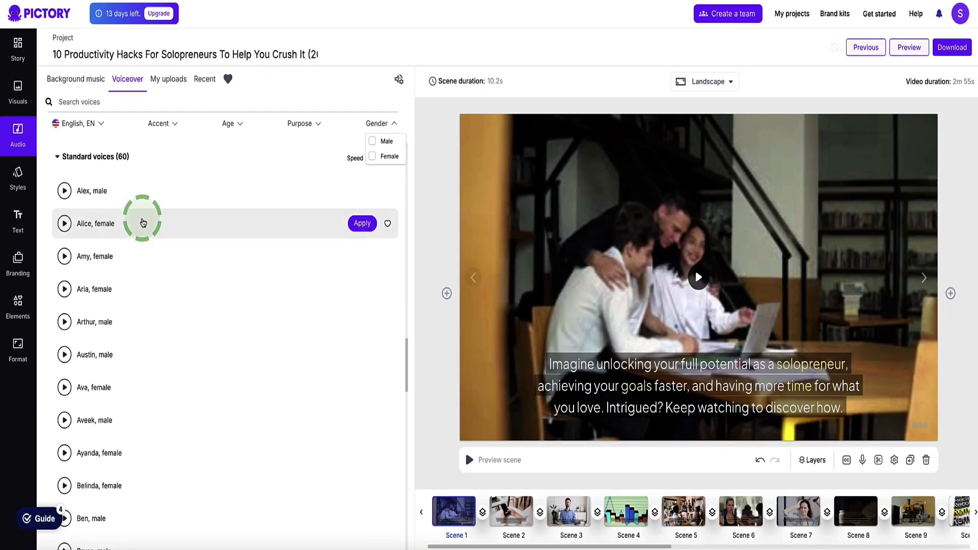
pyautogui.scroll(-1, 143, 220)
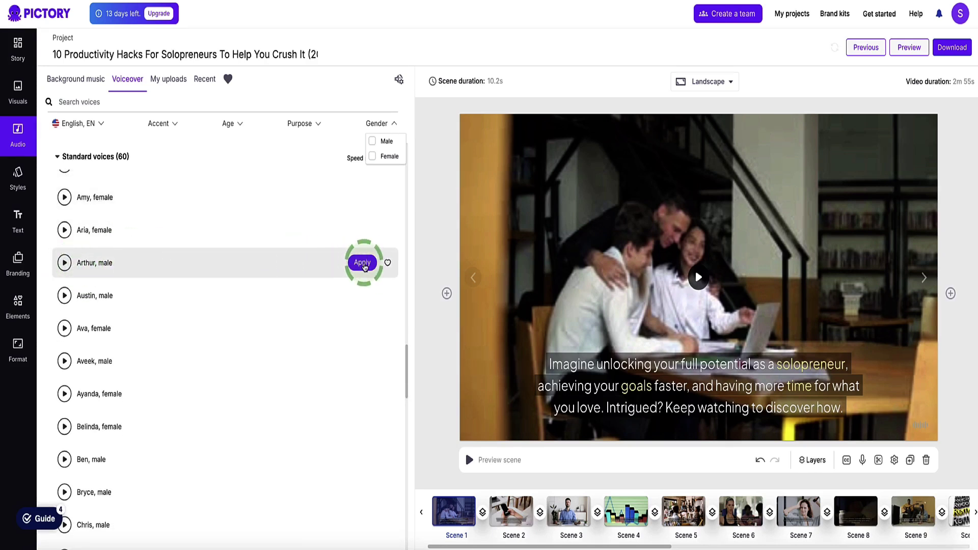
pyautogui.click(364, 265)
pyautogui.click(364, 264)
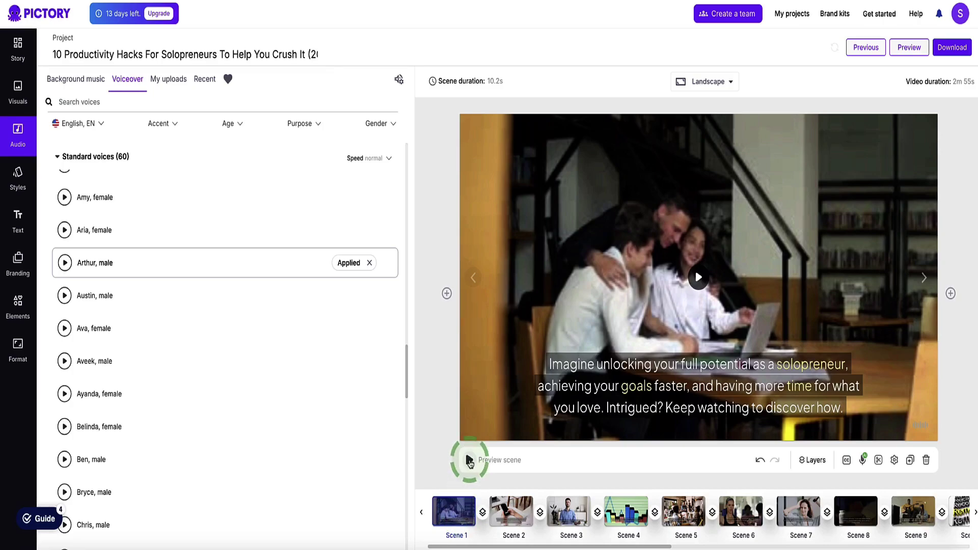
# - Preview Scene 1 with the Arthur voiceover, then bring the Scene 2 phone clip into the editor
pyautogui.click(469, 461)
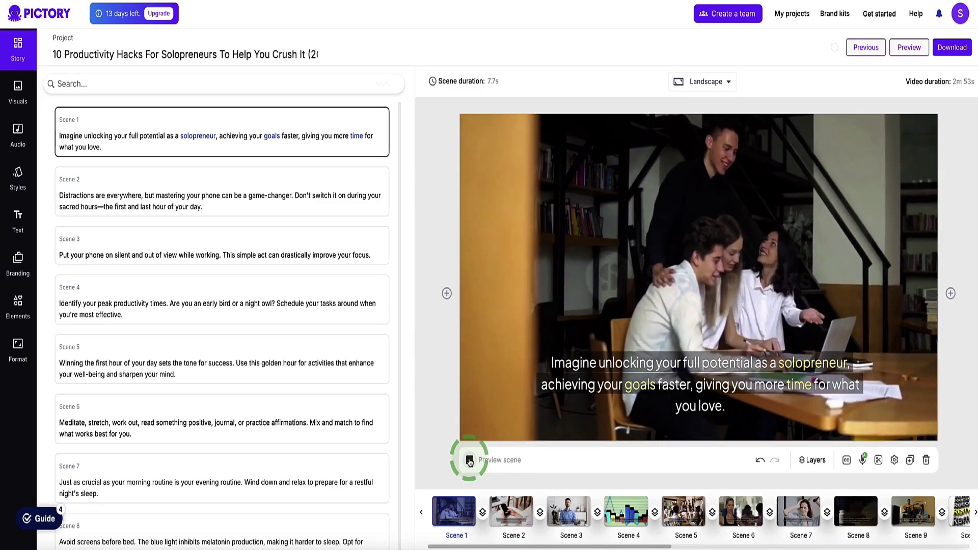
pyautogui.click(469, 461)
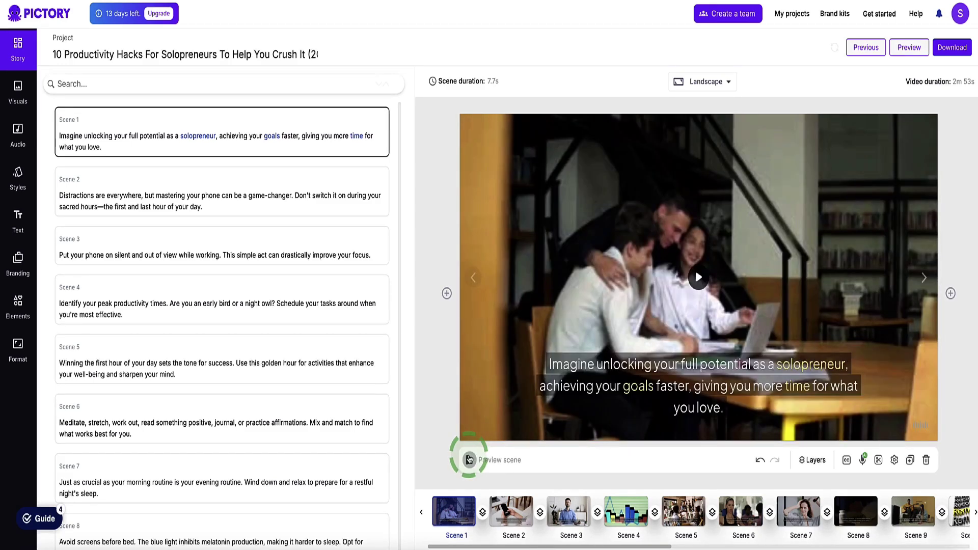
pyautogui.click(513, 515)
pyautogui.click(469, 460)
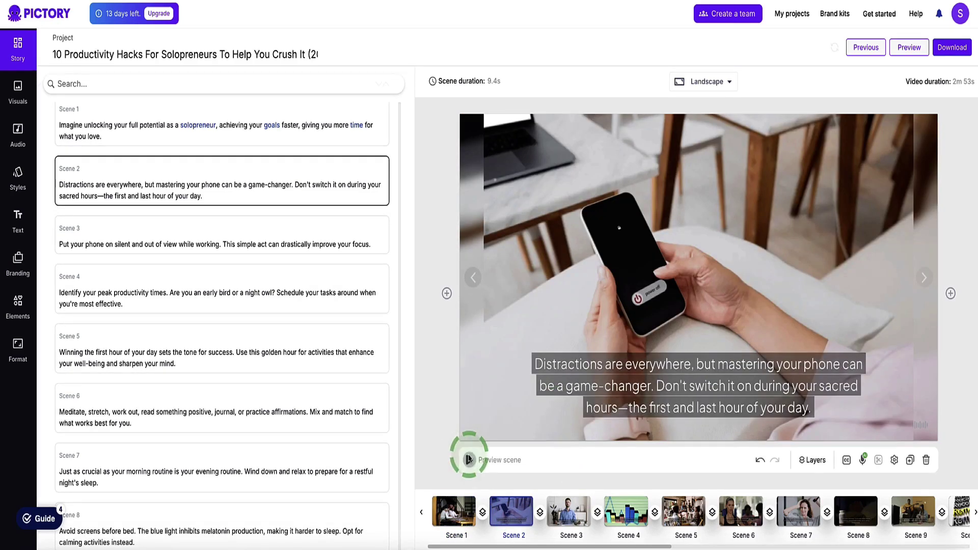
pyautogui.click(541, 197)
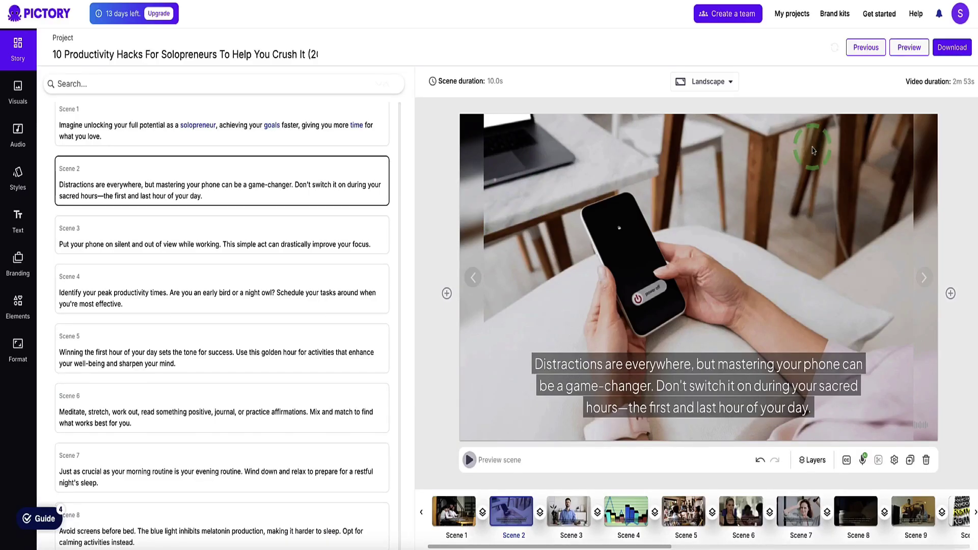
pyautogui.click(910, 53)
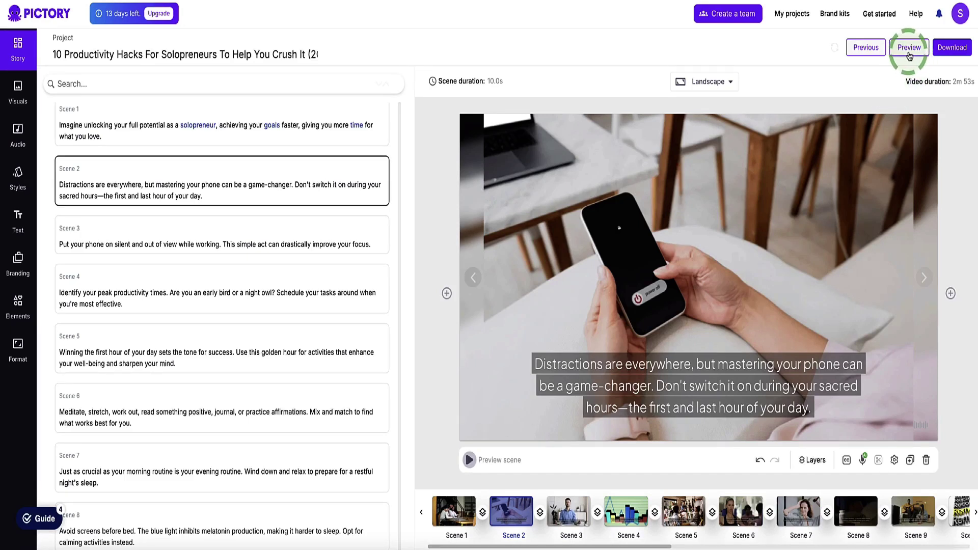
pyautogui.click(953, 49)
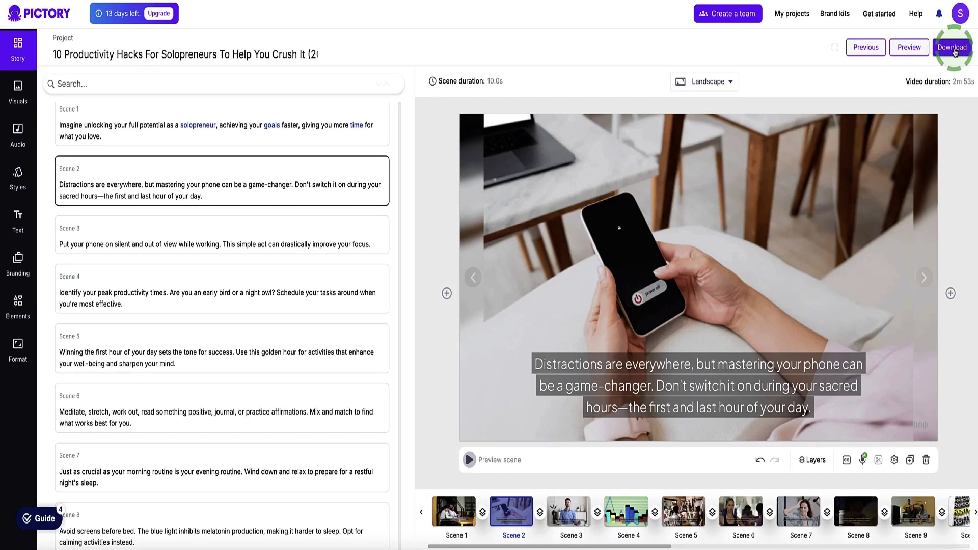
pyautogui.click(711, 231)
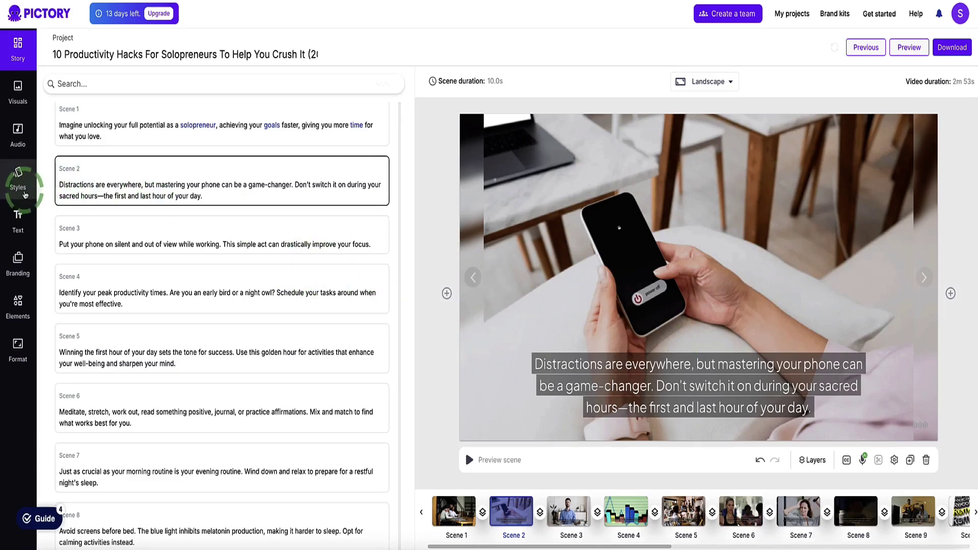
# - Apply the Bold edge caption style to Scene 2, giving white text on black boxes
pyautogui.click(19, 175)
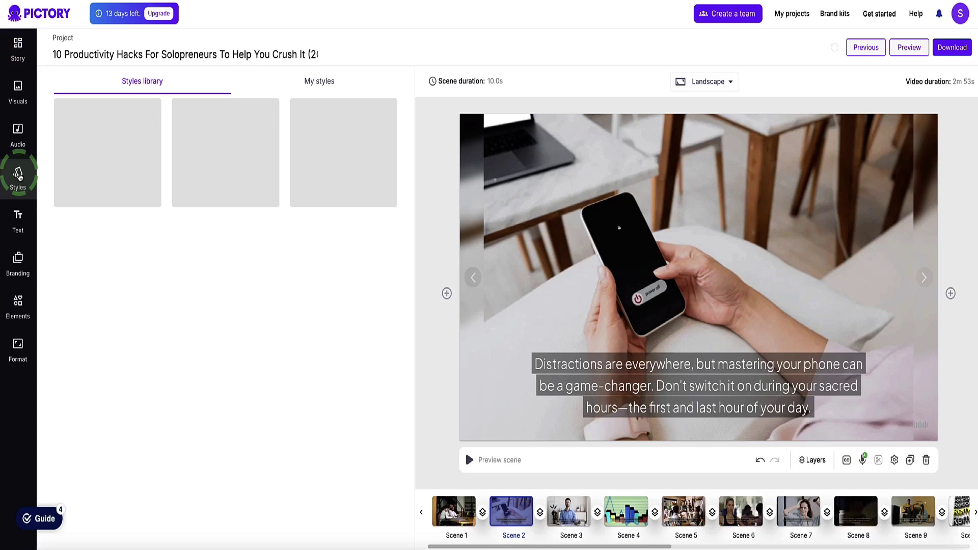
pyautogui.click(565, 386)
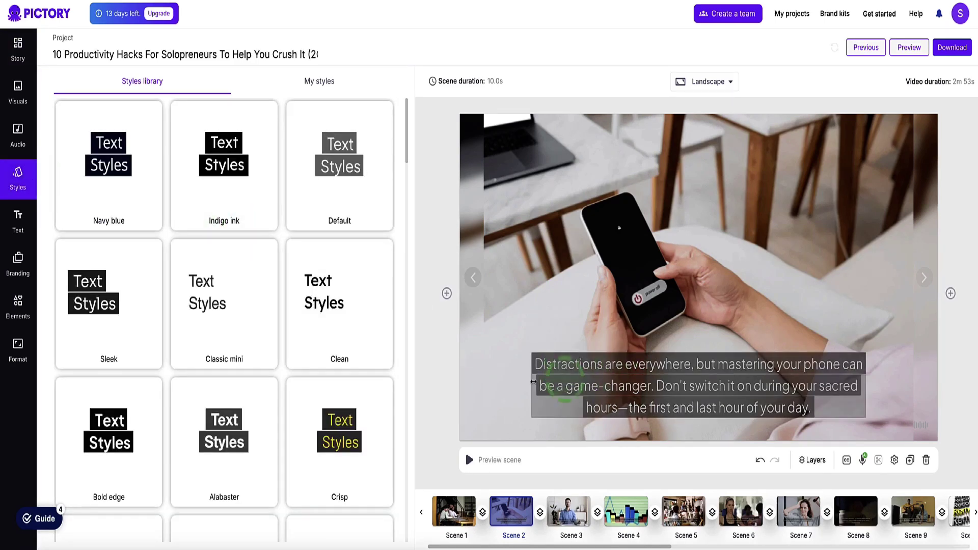
pyautogui.scroll(-5, 260, 192)
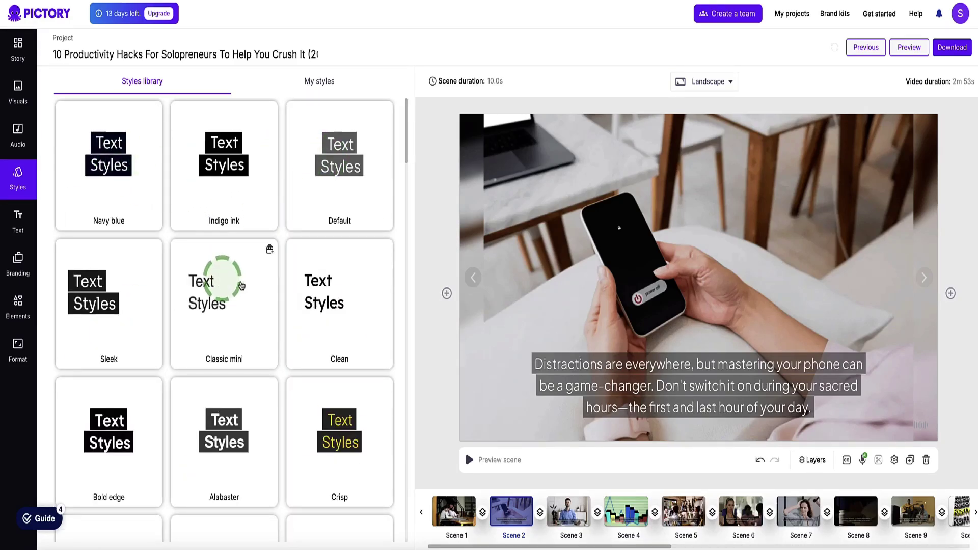
pyautogui.scroll(-1, 209, 296)
pyautogui.scroll(-2, 209, 296)
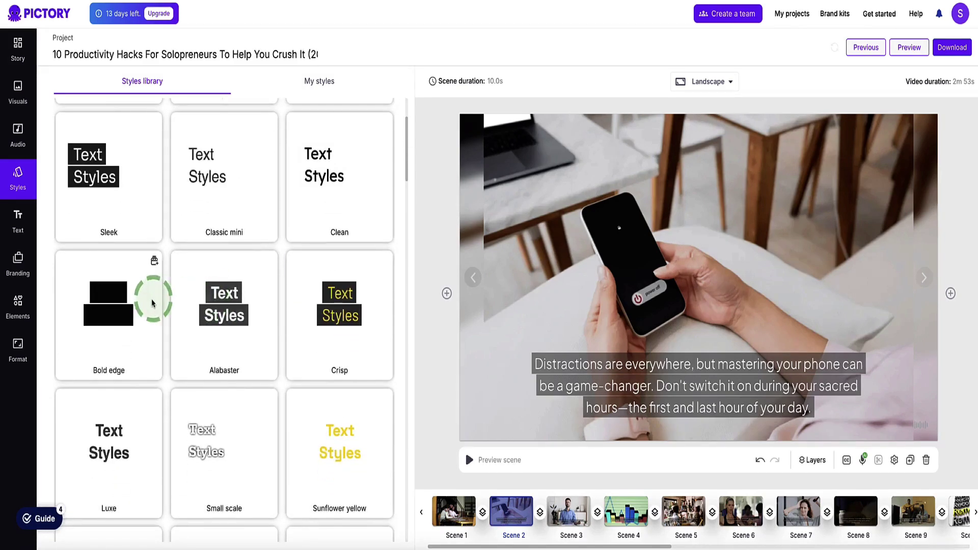
pyautogui.scroll(-10, 301, 303)
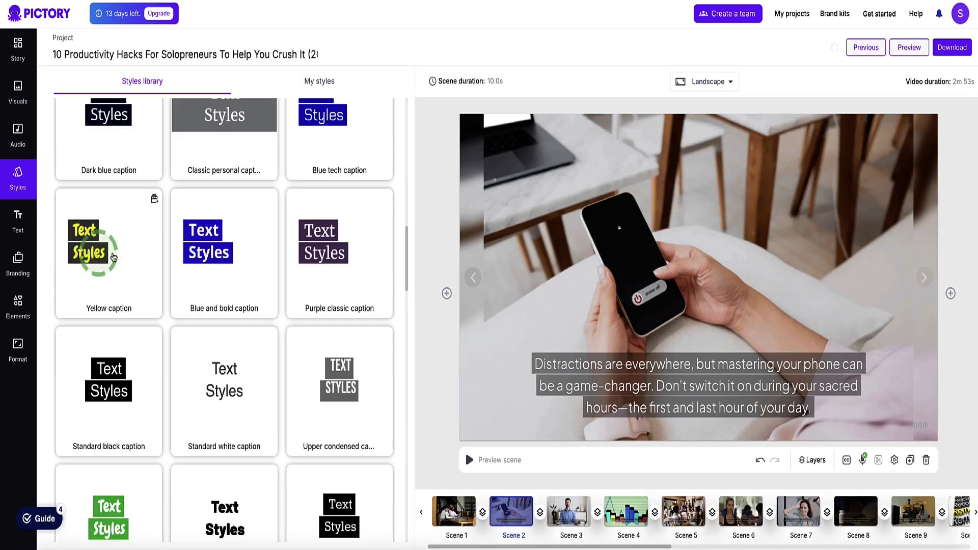
pyautogui.scroll(8, 121, 343)
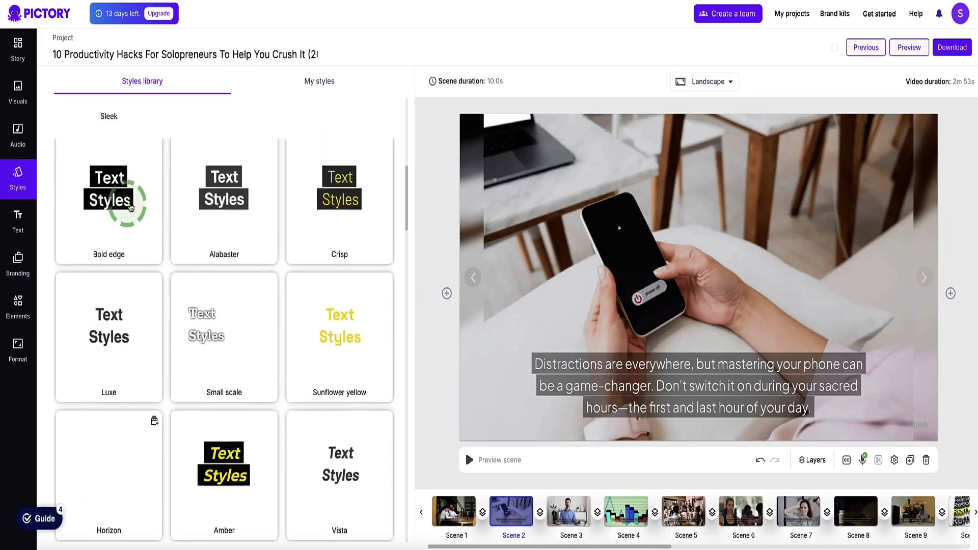
pyautogui.click(101, 292)
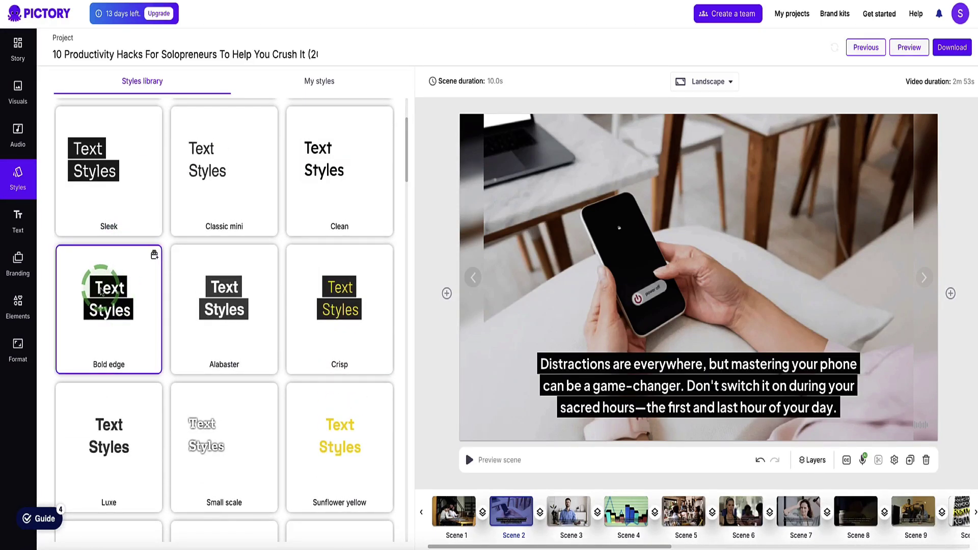
# - Add a heading to Scene 2 reading 'Click the link in the description to learn more'
pyautogui.click(20, 224)
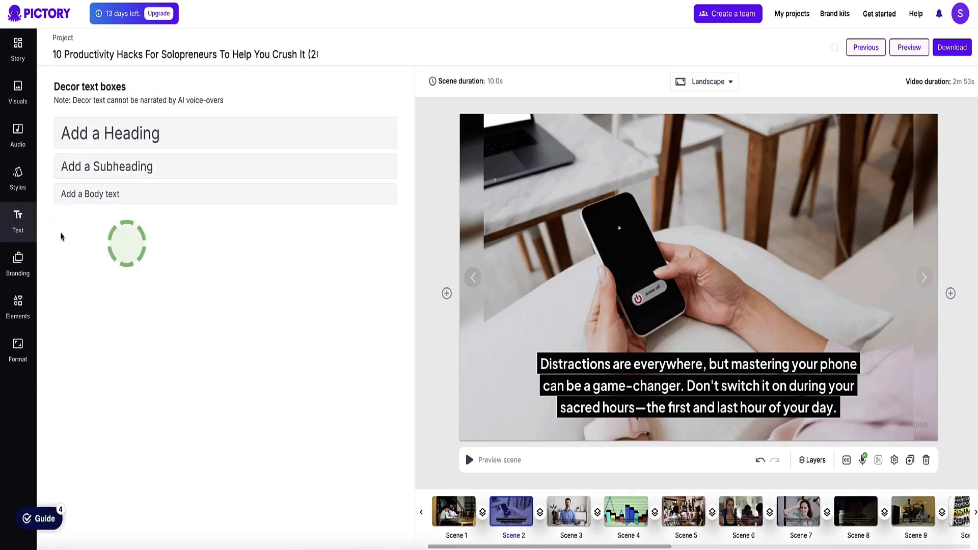
pyautogui.click(110, 135)
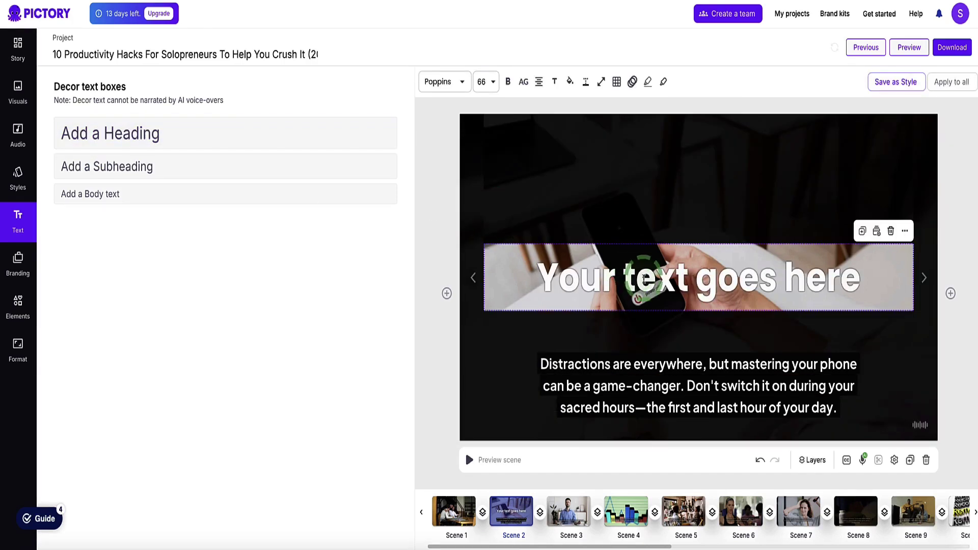
pyautogui.doubleClick(647, 254)
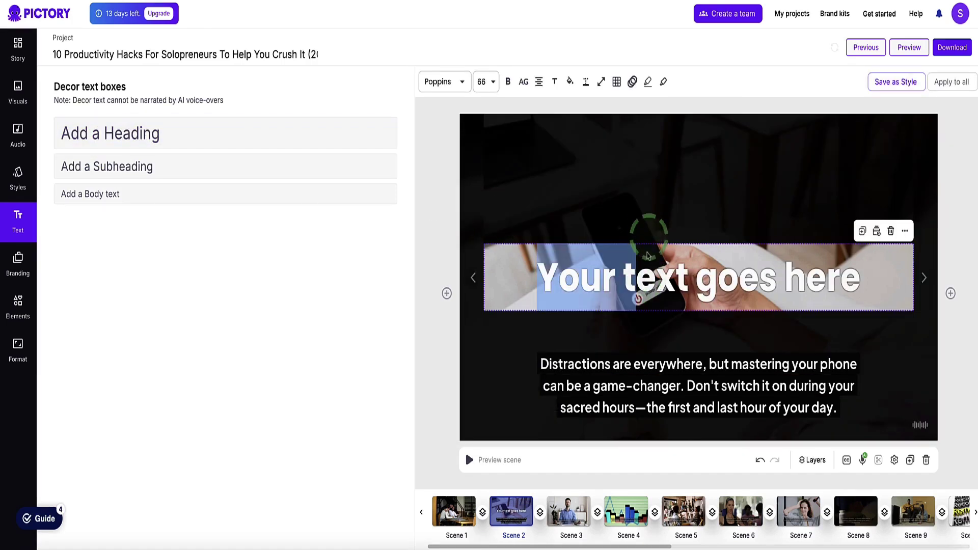
pyautogui.tripleClick(607, 285)
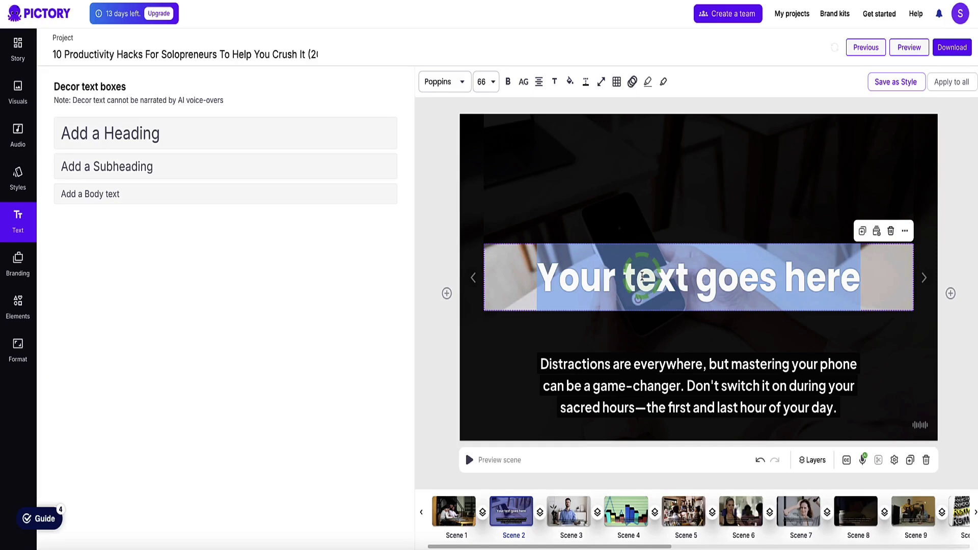
pyautogui.write('Click the link in the description to learn more')
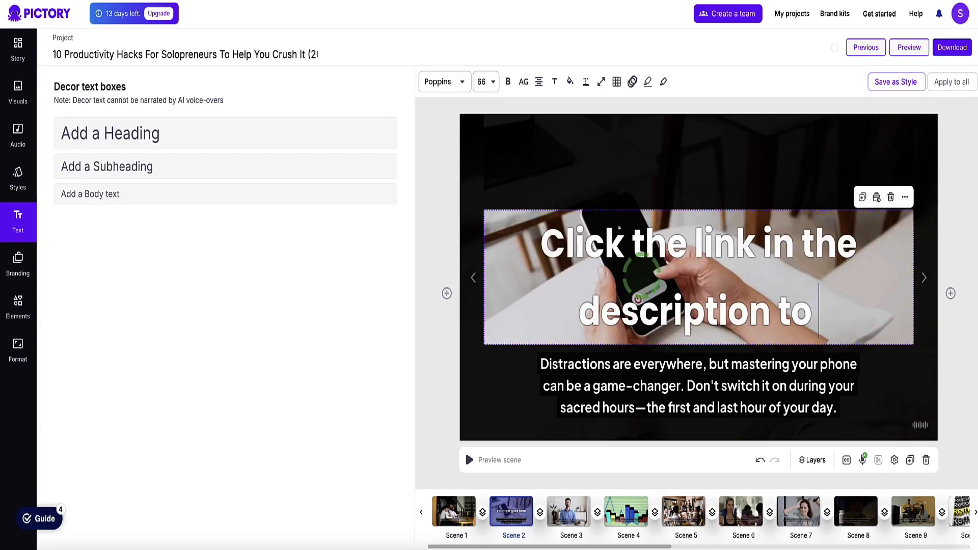
# - Set the heading's font size to 26 and move it to the top of the frame
pyautogui.click(486, 82)
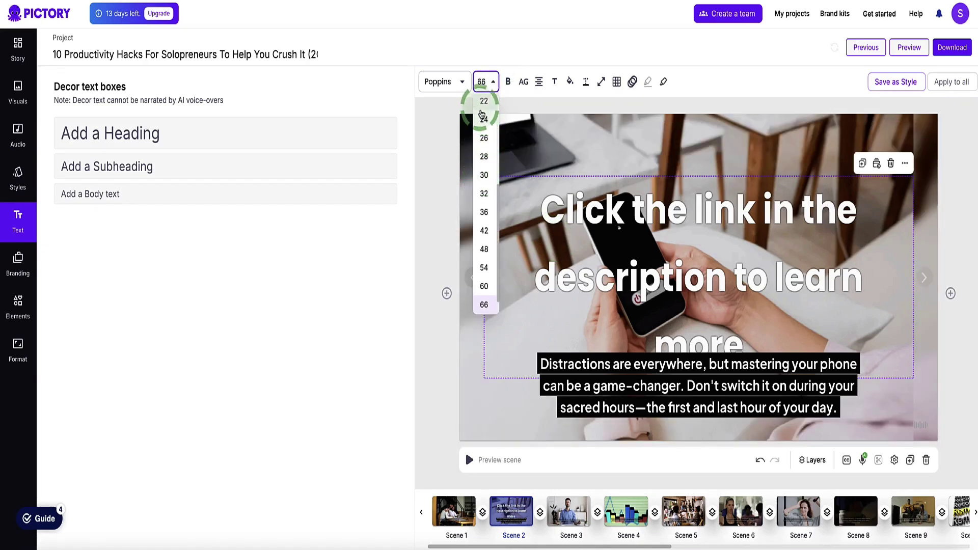
pyautogui.click(483, 101)
pyautogui.click(484, 310)
pyautogui.moveTo(657, 281); pyautogui.dragTo(659, 143)
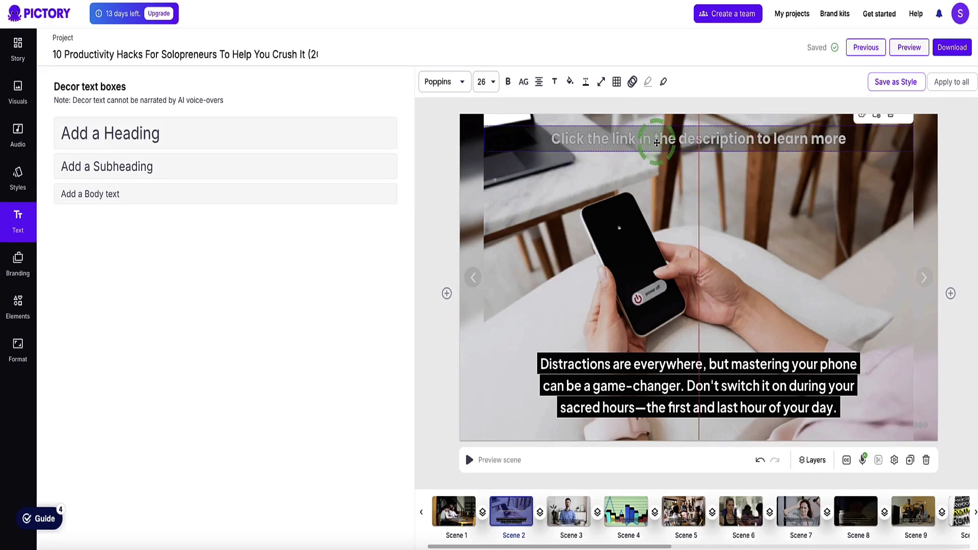
# - Make the heading all caps with a near-black text shadow at maximum size
pyautogui.click(524, 82)
pyautogui.click(555, 83)
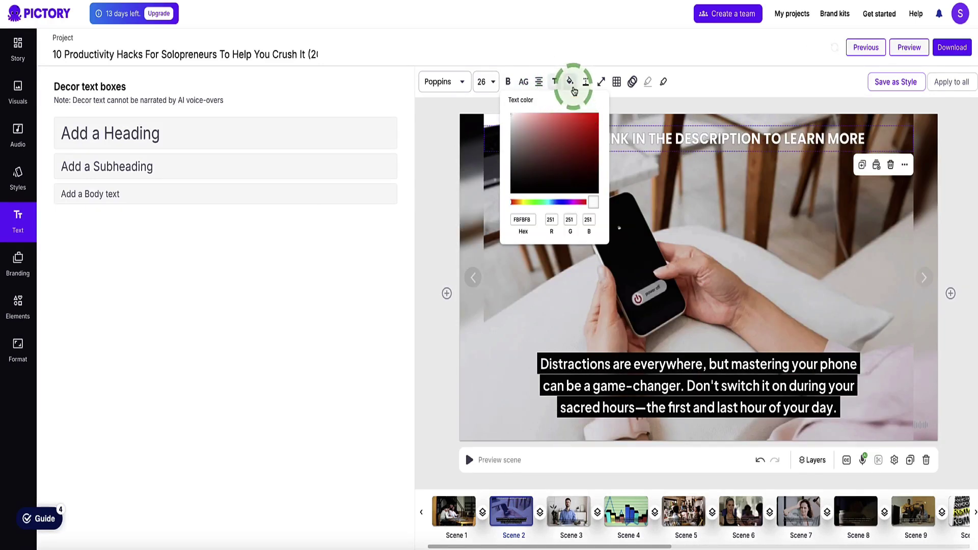
pyautogui.click(569, 82)
pyautogui.click(586, 81)
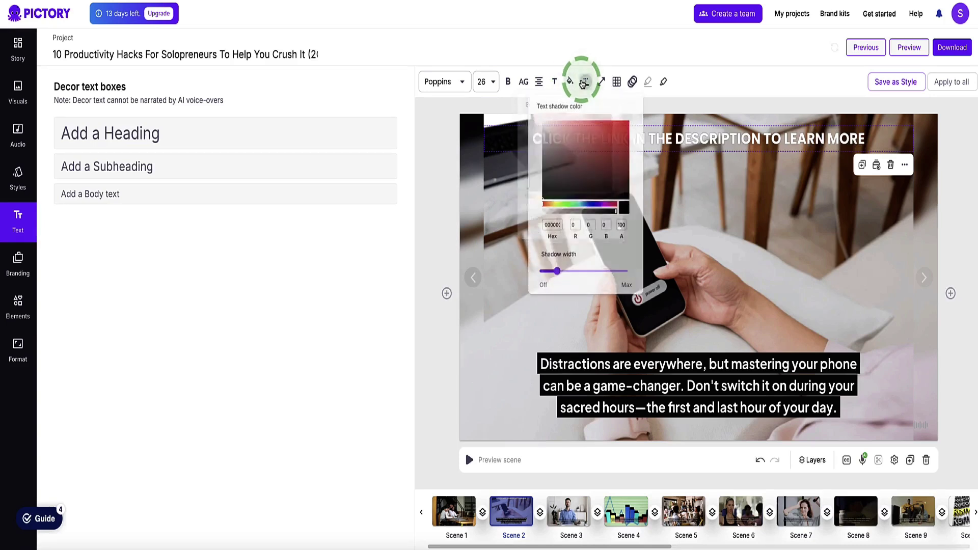
pyautogui.click(590, 188)
pyautogui.click(541, 198)
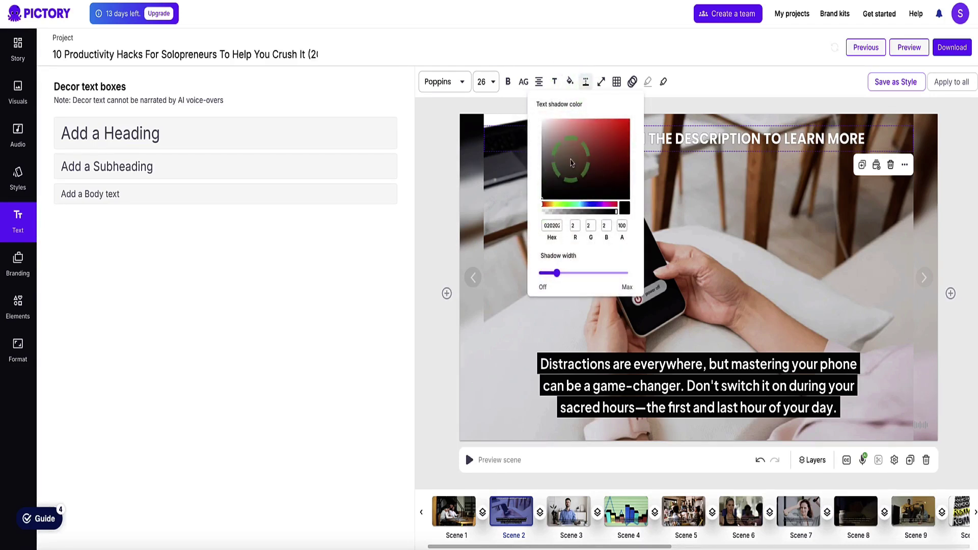
pyautogui.click(565, 278)
pyautogui.moveTo(559, 275); pyautogui.dragTo(630, 274)
pyautogui.click(644, 168)
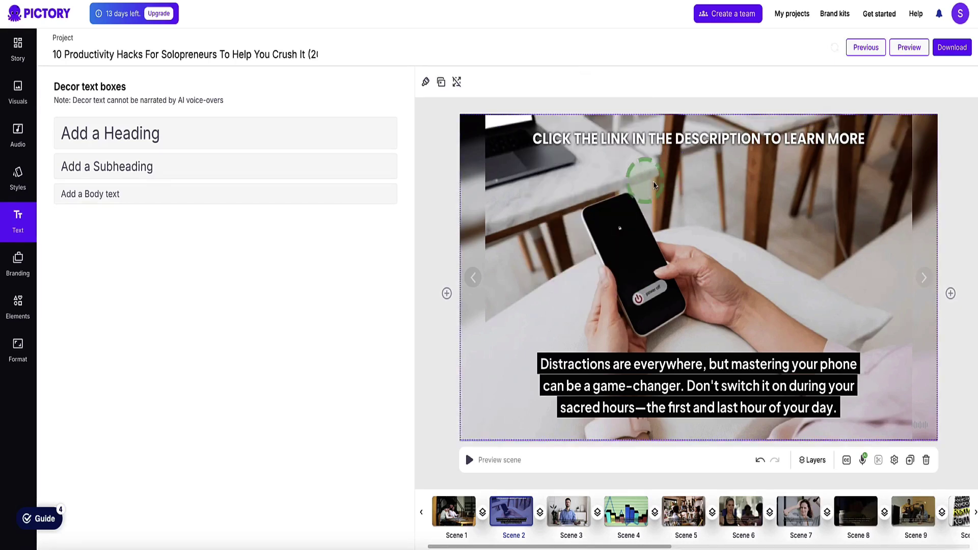
# - Give the CTA heading a Text Reveal entry animation after trying Drift, Fade and Wipe
pyautogui.click(636, 146)
pyautogui.click(615, 83)
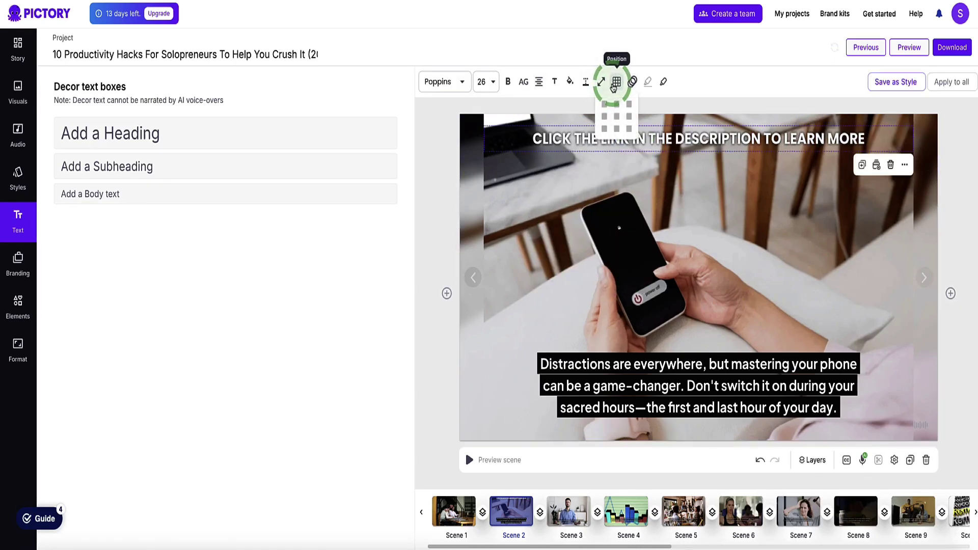
pyautogui.click(632, 82)
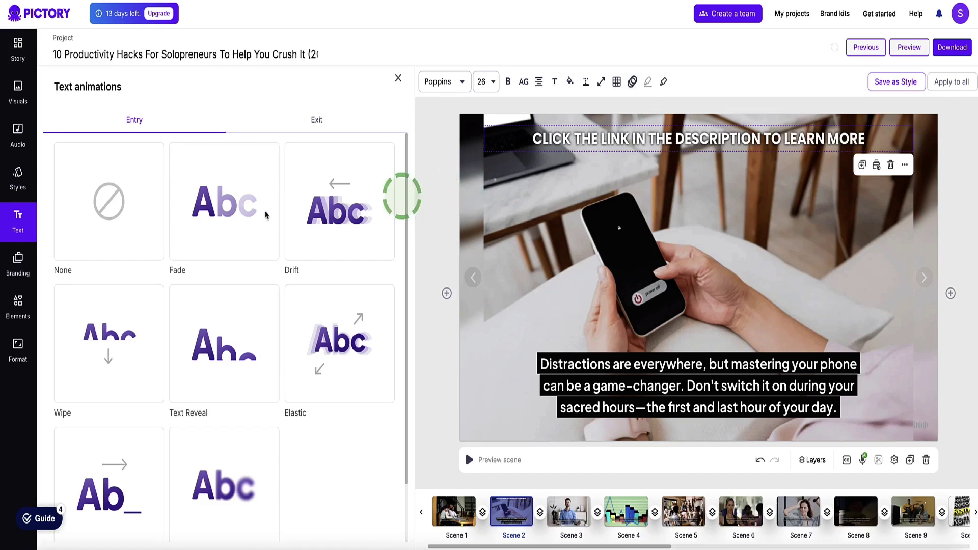
pyautogui.click(340, 209)
pyautogui.click(157, 199)
pyautogui.click(227, 190)
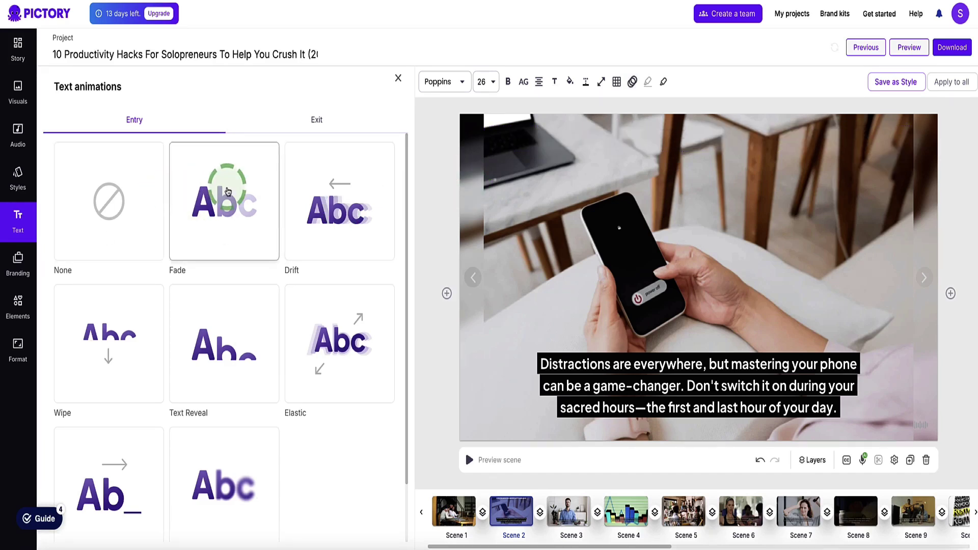
pyautogui.click(205, 185)
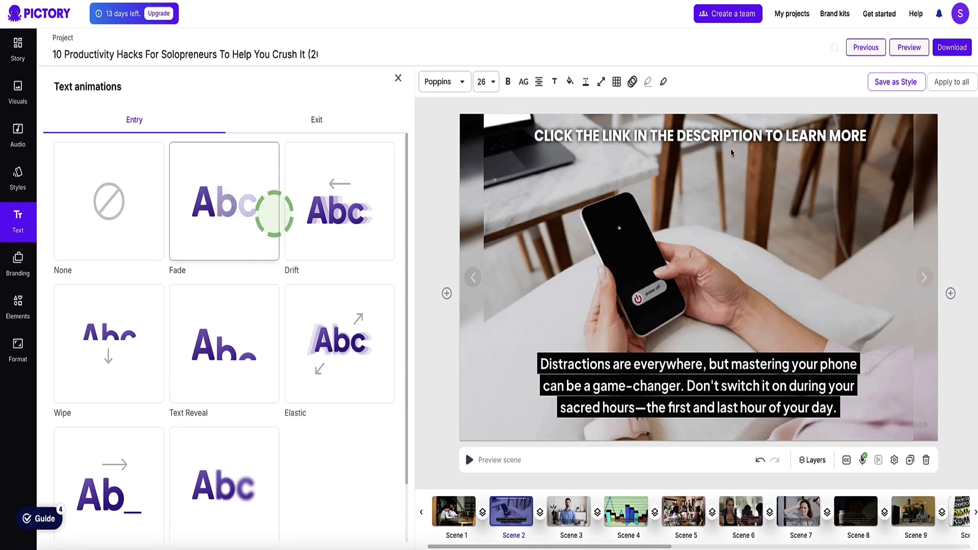
pyautogui.click(688, 143)
pyautogui.click(159, 203)
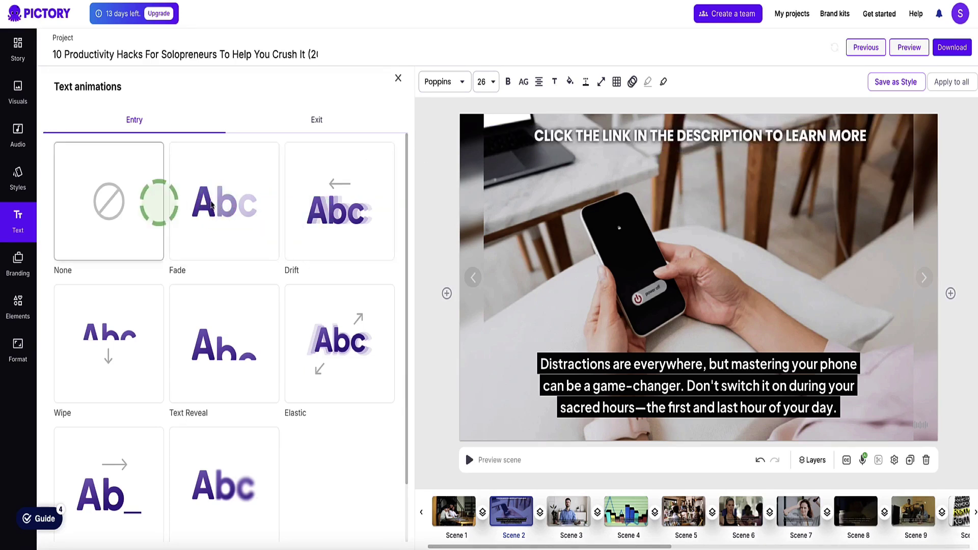
pyautogui.click(234, 306)
pyautogui.click(146, 329)
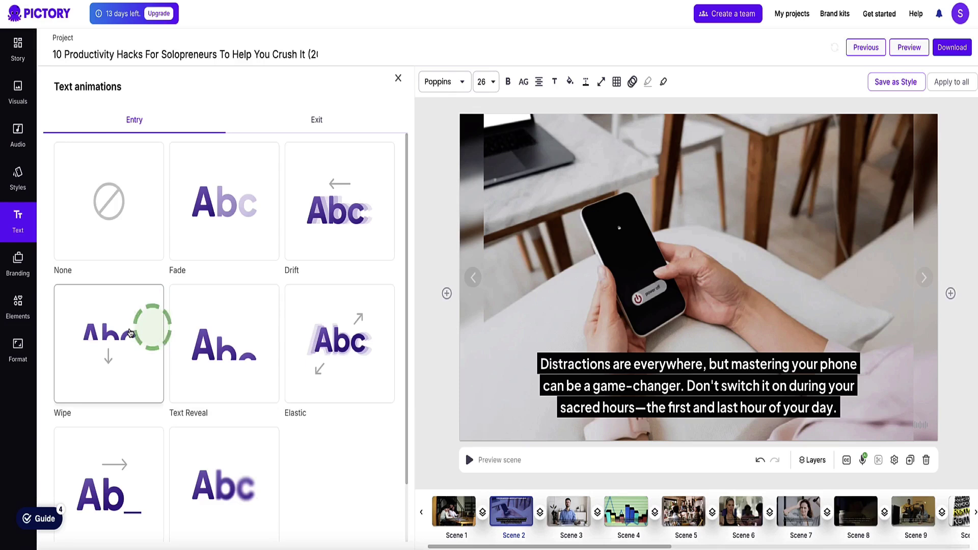
pyautogui.click(243, 335)
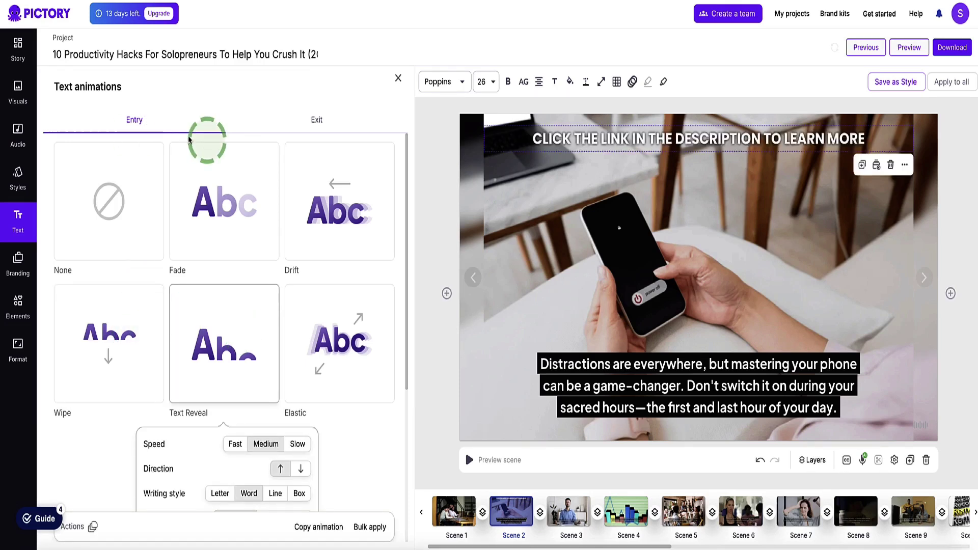
# - Set the heading's exit animation to Drift and replay it
pyautogui.click(310, 127)
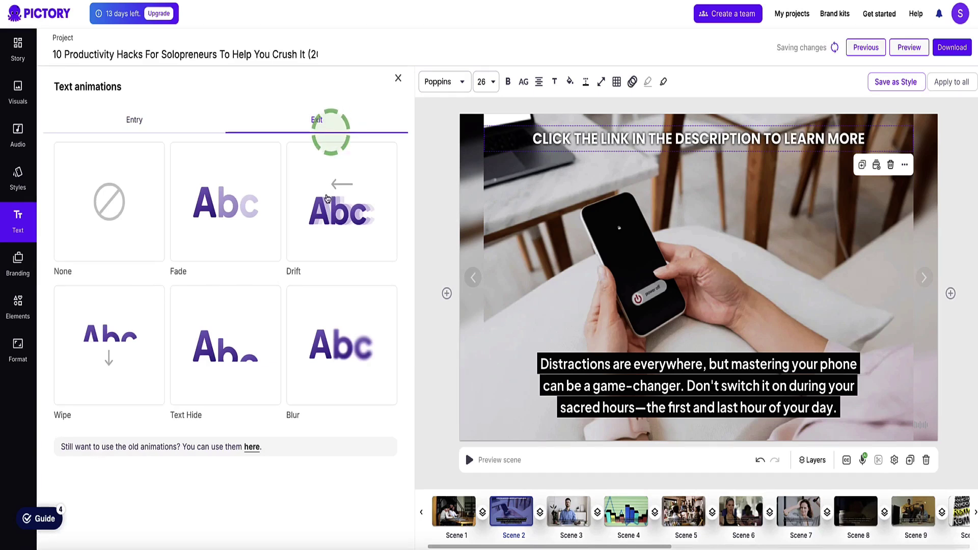
pyautogui.click(334, 218)
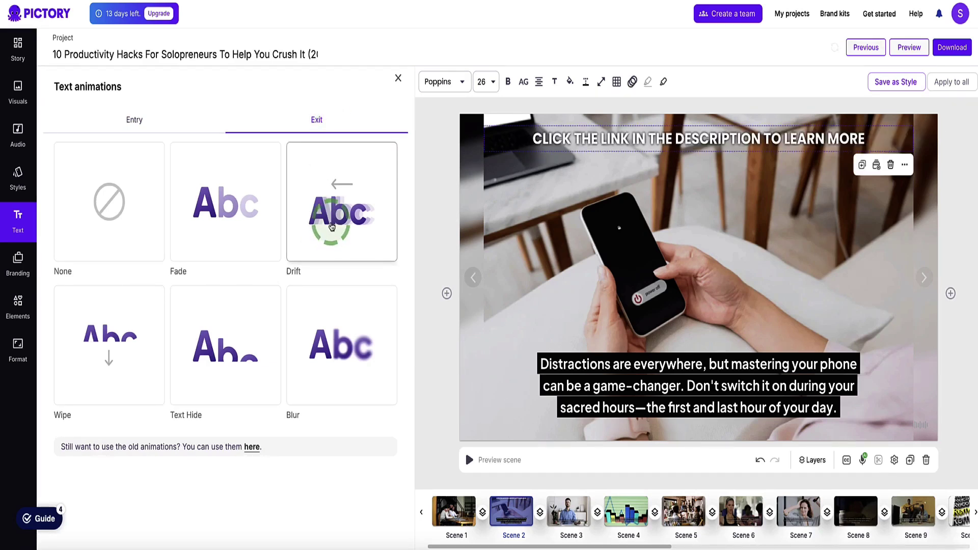
pyautogui.click(287, 219)
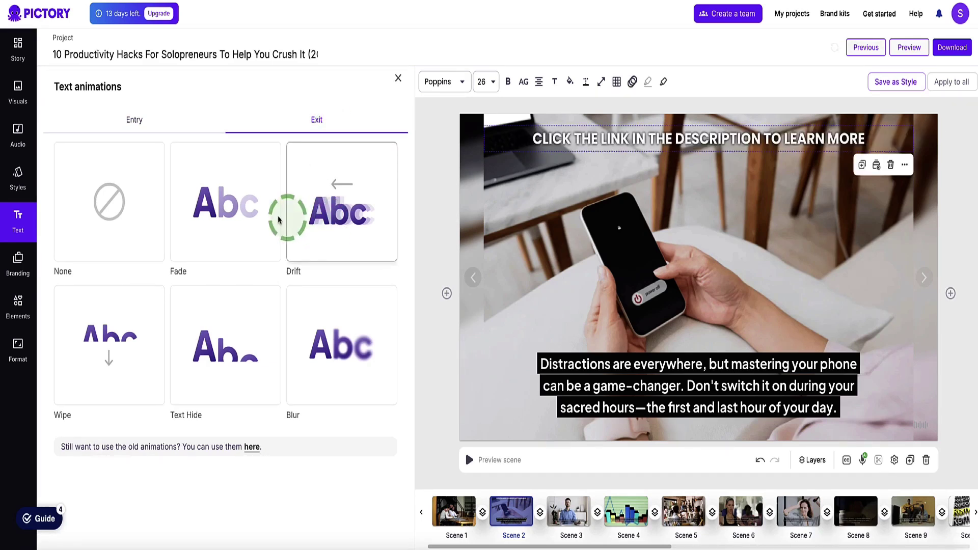
pyautogui.click(339, 213)
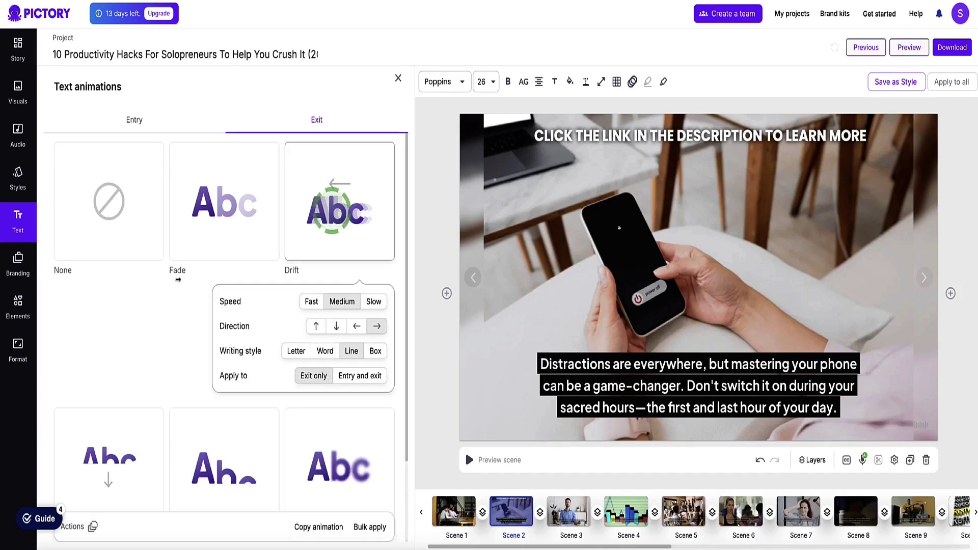
# - Add the OMG! sticker from the Elements library to Scene 2
pyautogui.click(20, 280)
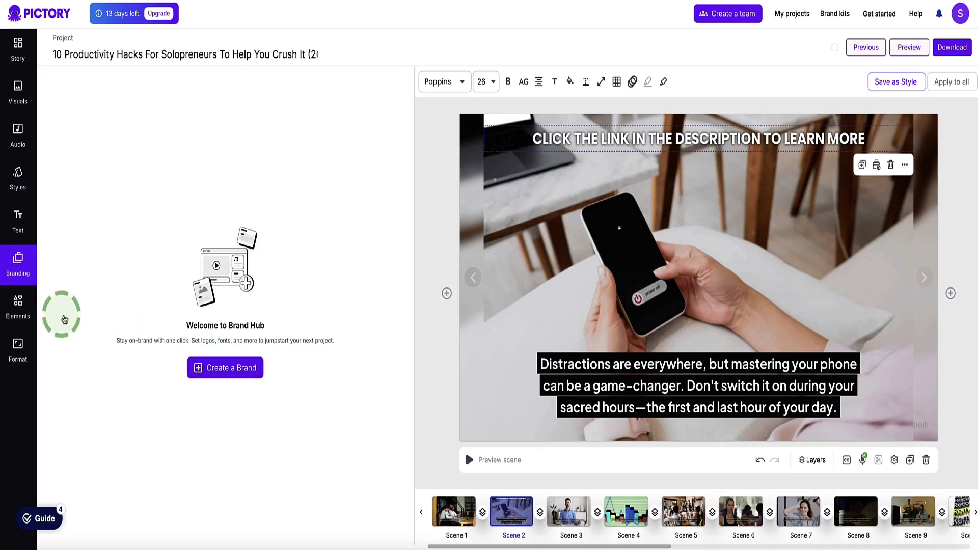
pyautogui.click(18, 306)
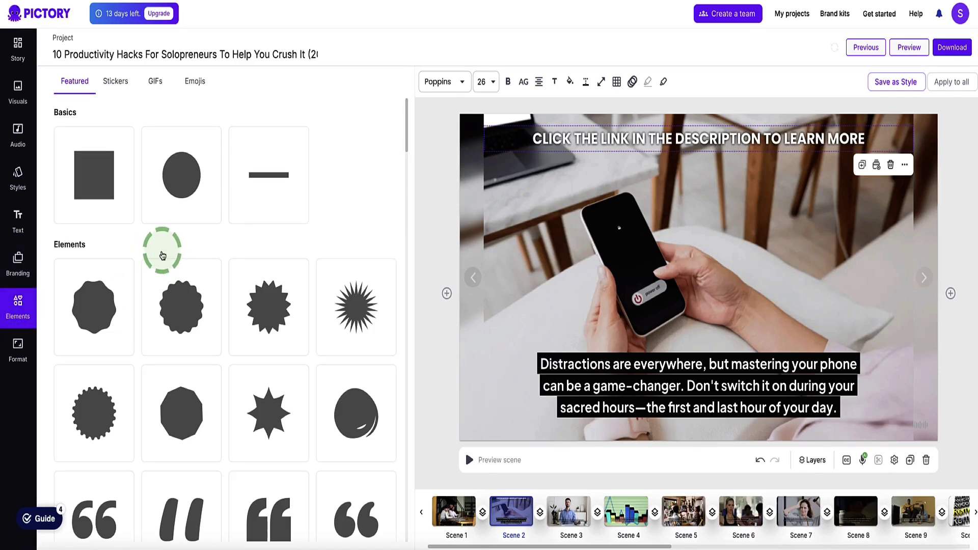
pyautogui.scroll(-15, 162, 255)
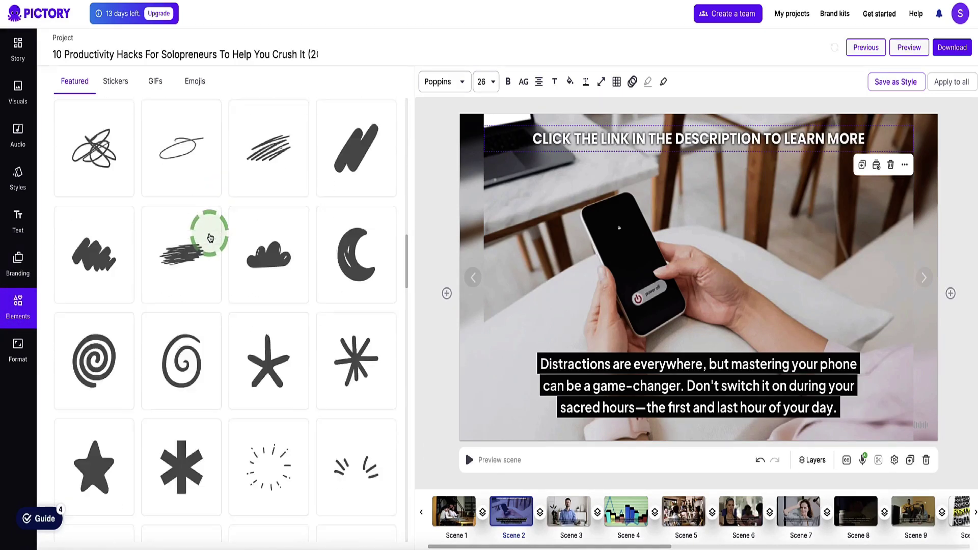
pyautogui.scroll(-15, 210, 238)
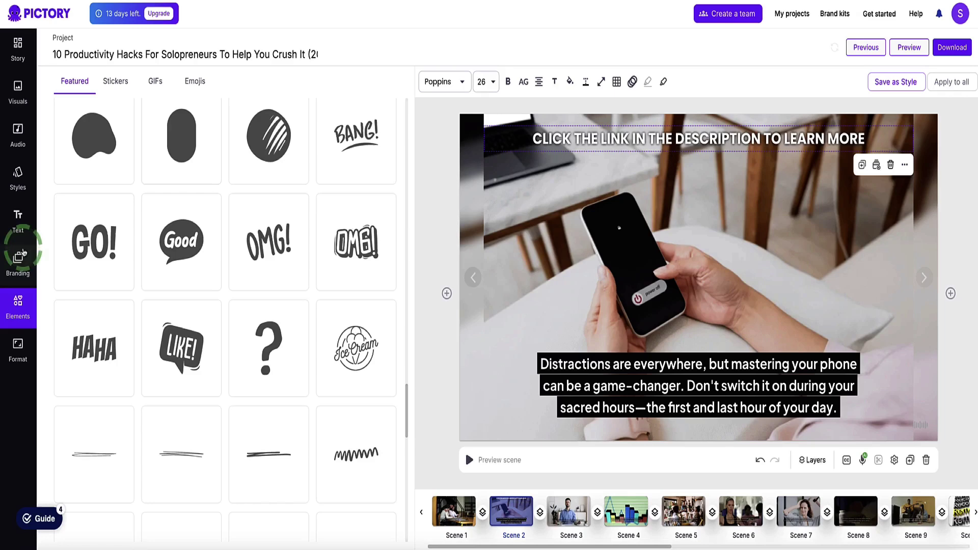
pyautogui.scroll(-8, 229, 258)
pyautogui.scroll(8, 229, 257)
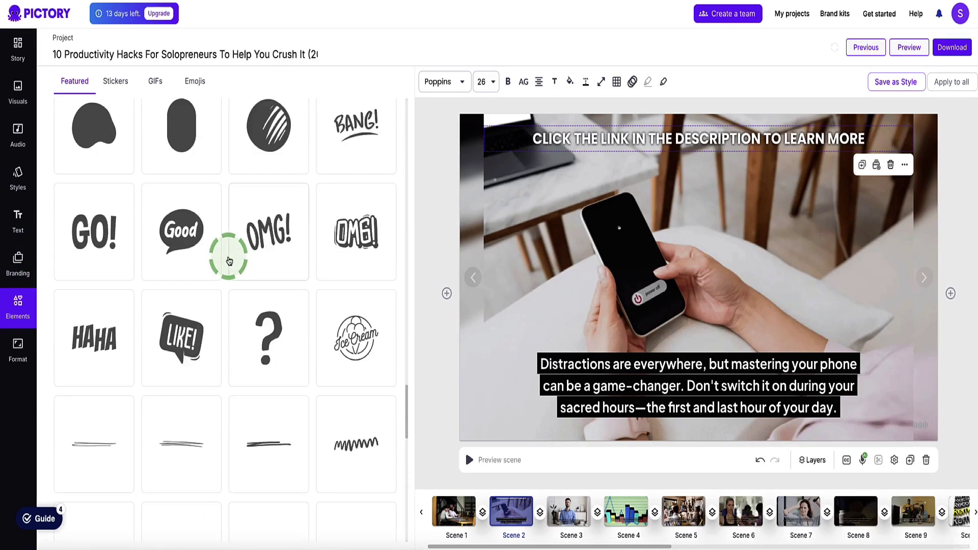
pyautogui.click(279, 248)
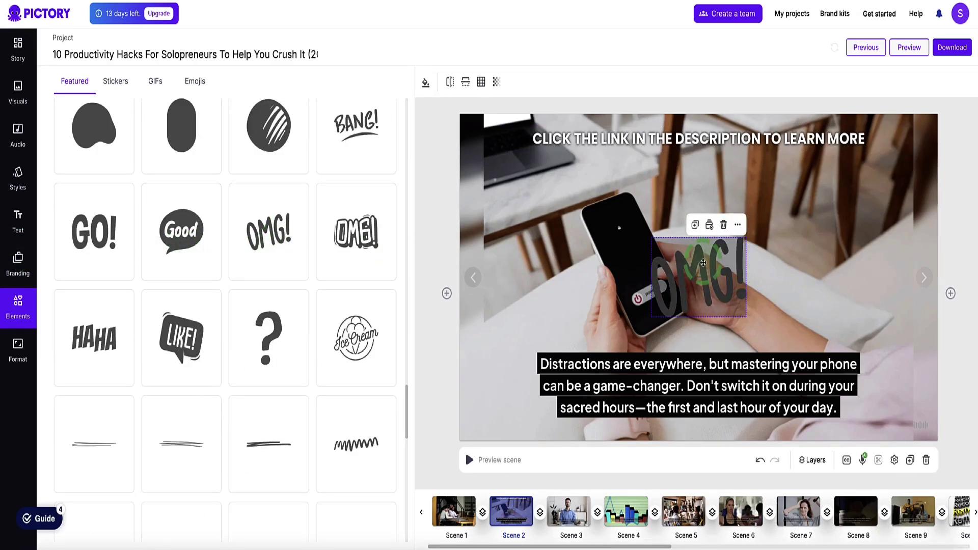
# - Colour the OMG! sticker red and move it to the right side of the scene
pyautogui.click(426, 82)
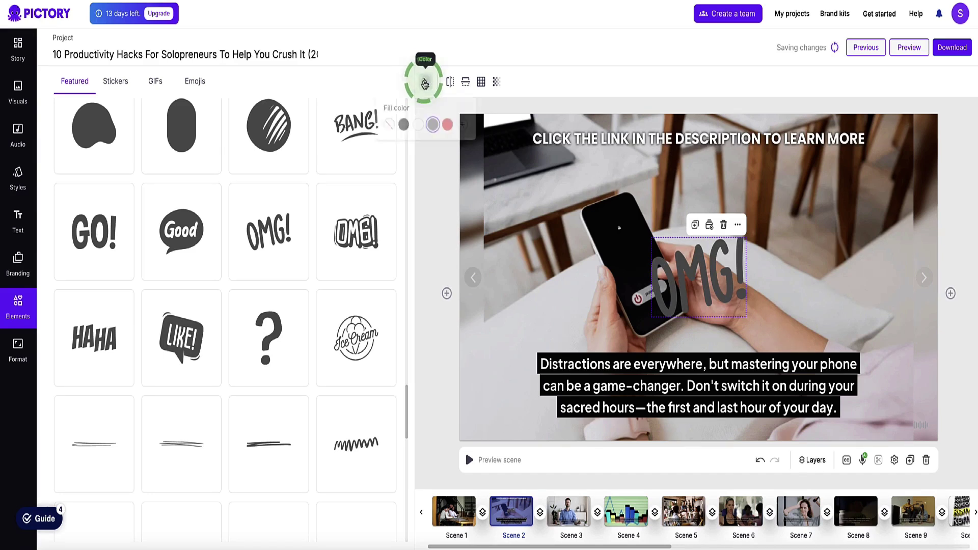
pyautogui.click(448, 125)
pyautogui.click(687, 256)
pyautogui.moveTo(691, 263); pyautogui.dragTo(827, 230)
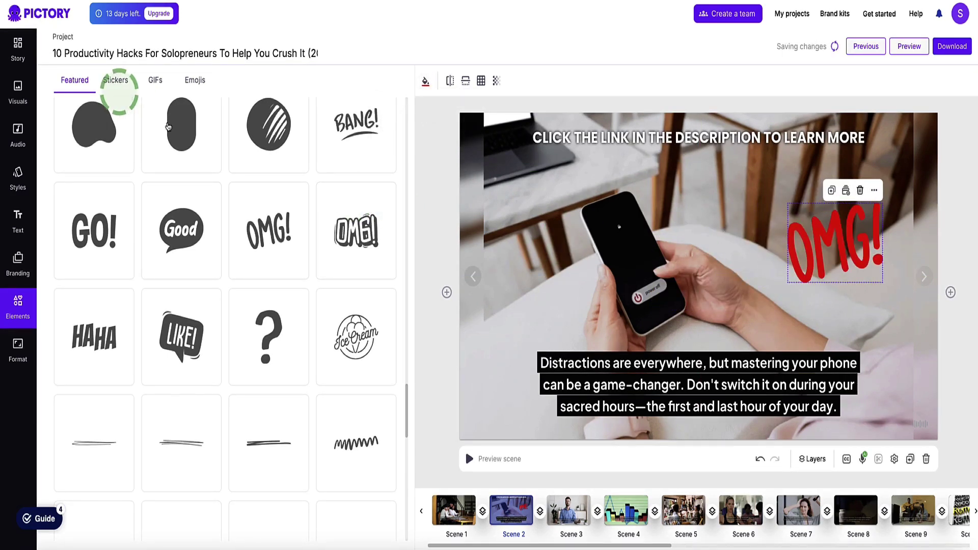
# - Add the party-hat man sticker and place it in the bottom-right corner under OMG!
pyautogui.click(117, 81)
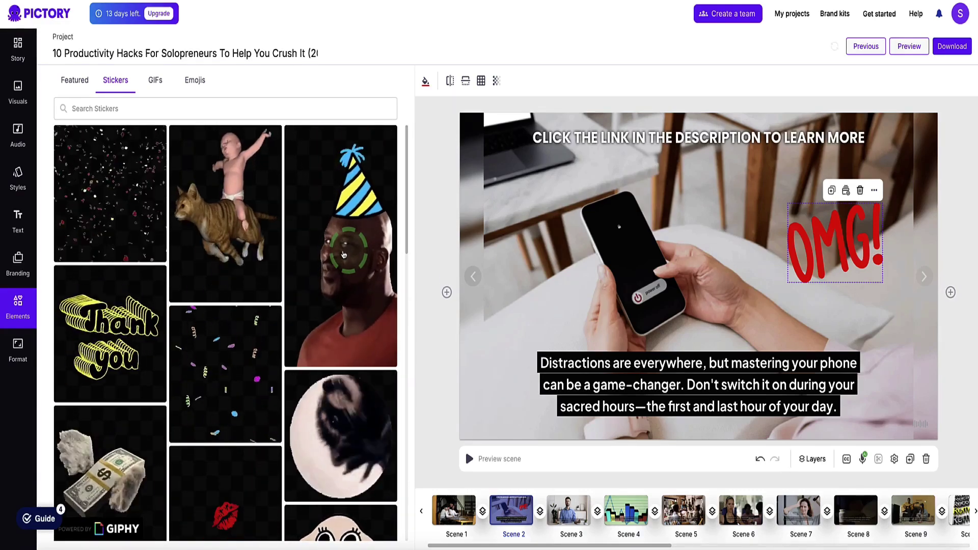
pyautogui.click(344, 255)
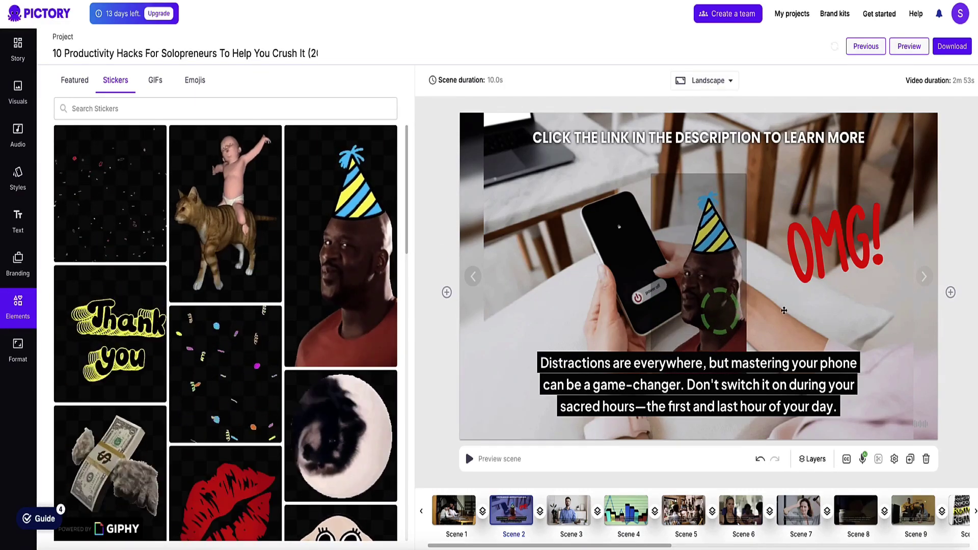
pyautogui.moveTo(731, 311); pyautogui.dragTo(899, 379)
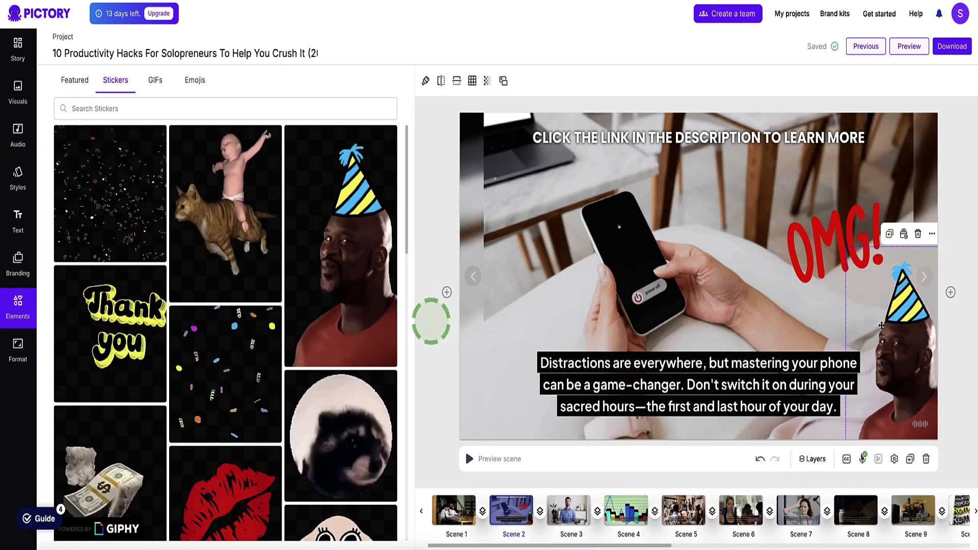
pyautogui.press('Delete')
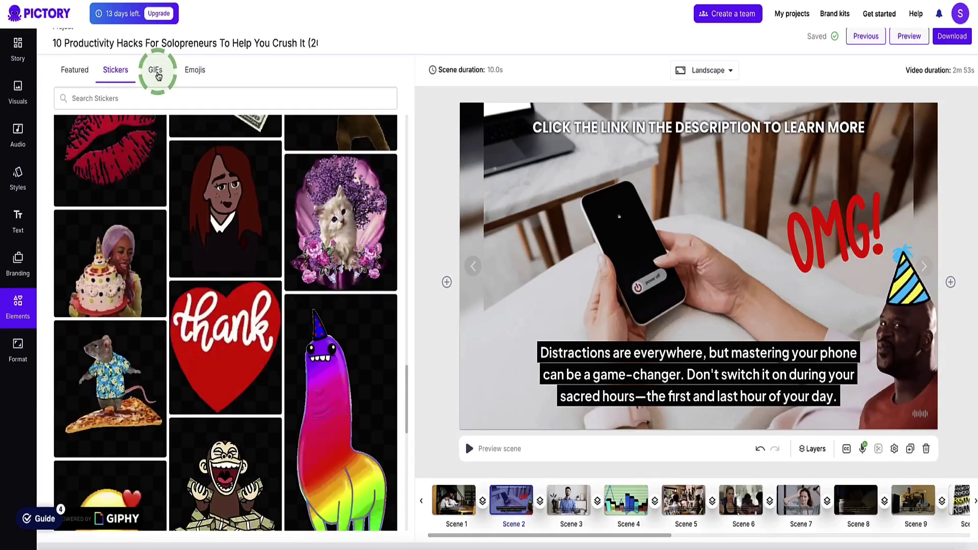
# - Drop a Breaking Bad GIF onto the man-at-desk scene and enlarge it to cover the frame
pyautogui.click(158, 75)
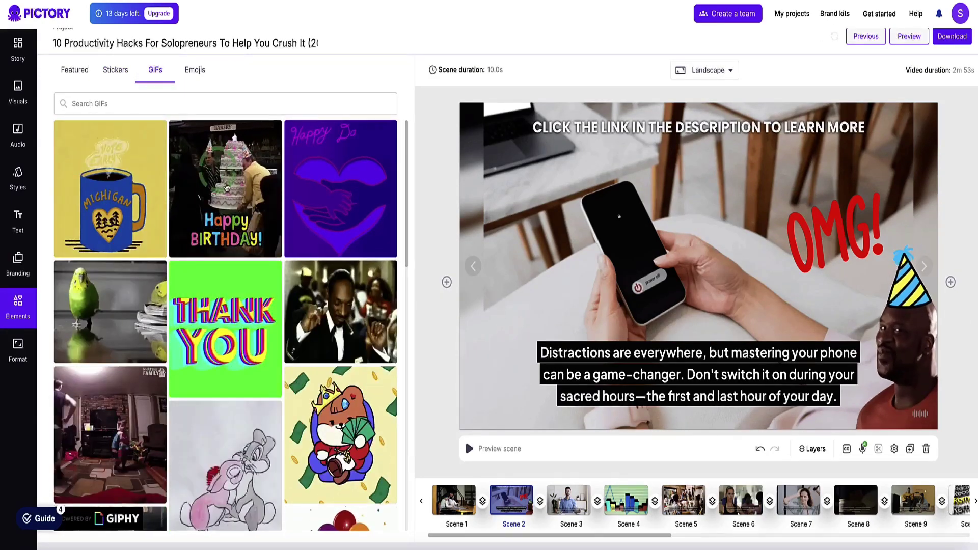
pyautogui.scroll(-5, 227, 187)
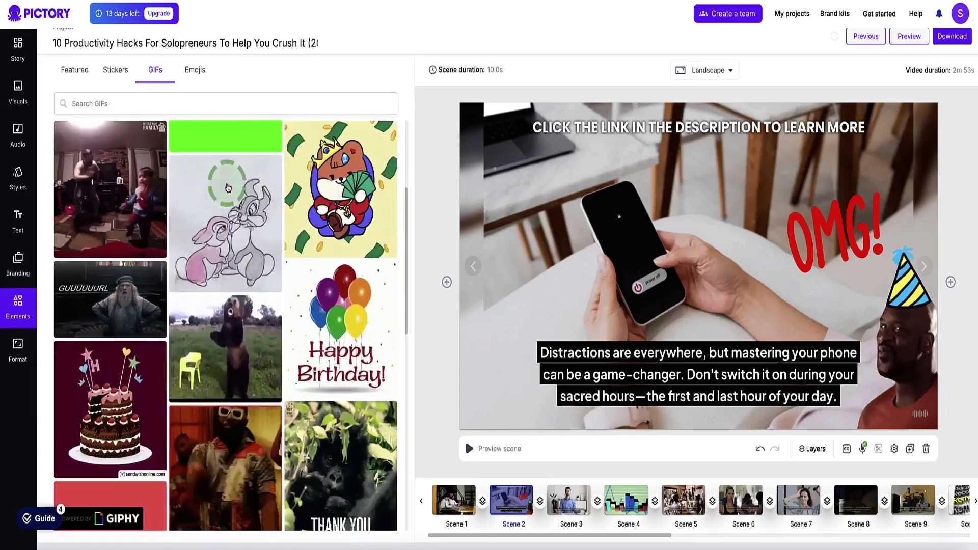
pyautogui.scroll(-1, 228, 188)
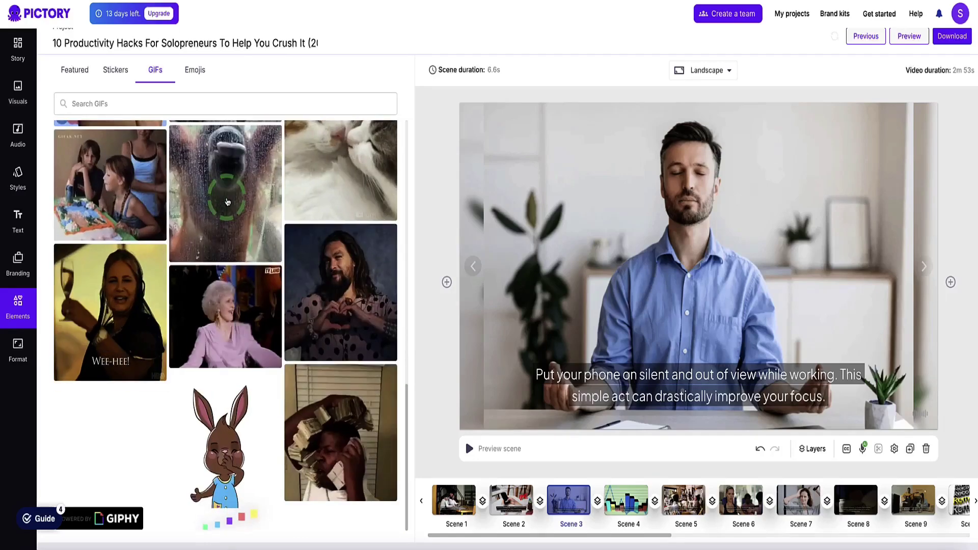
pyautogui.scroll(-3, 228, 202)
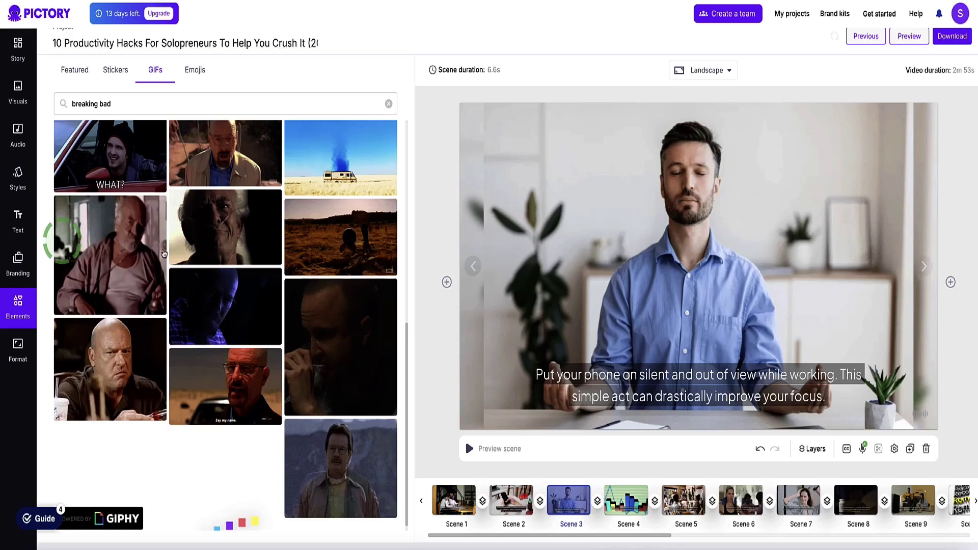
pyautogui.moveTo(205, 240); pyautogui.dragTo(612, 260)
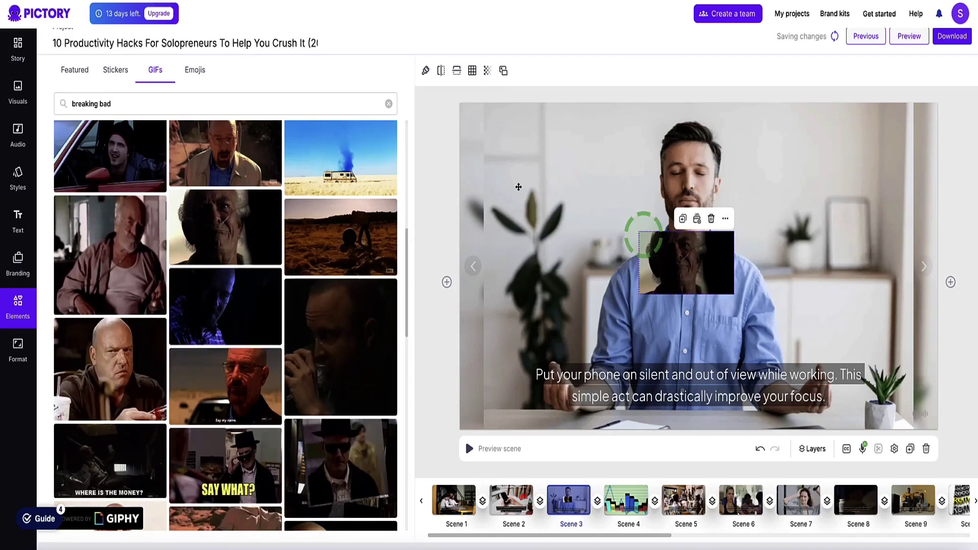
pyautogui.moveTo(519, 187); pyautogui.dragTo(473, 132)
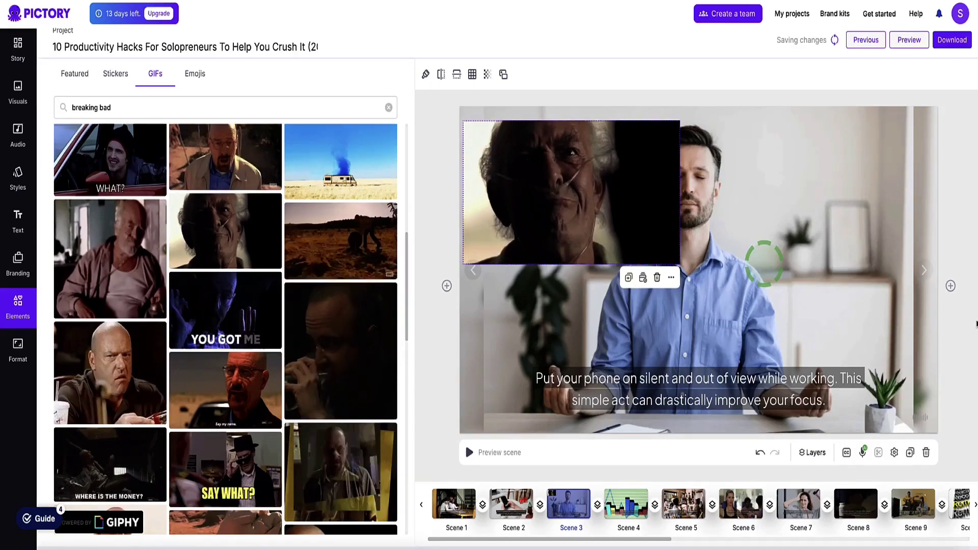
pyautogui.moveTo(764, 263); pyautogui.dragTo(973, 407)
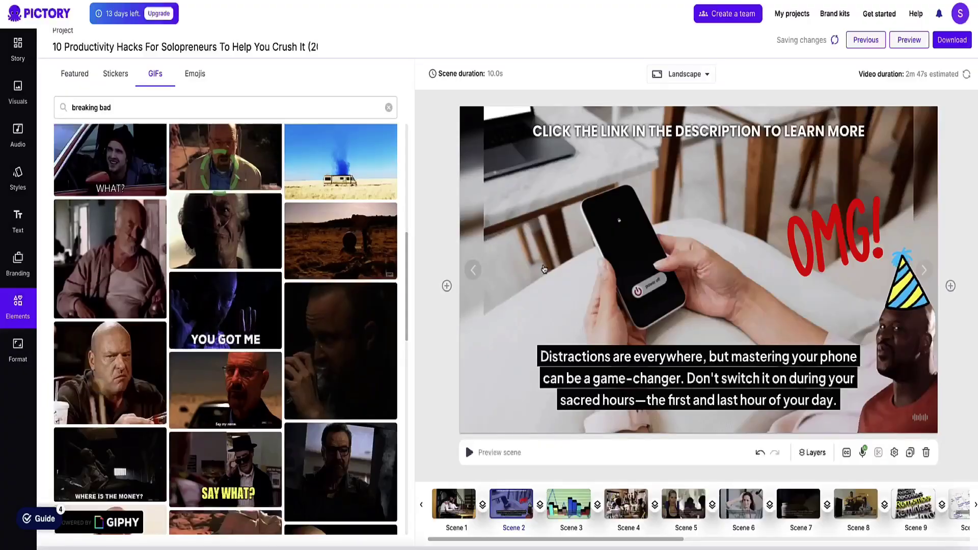
pyautogui.click(579, 279)
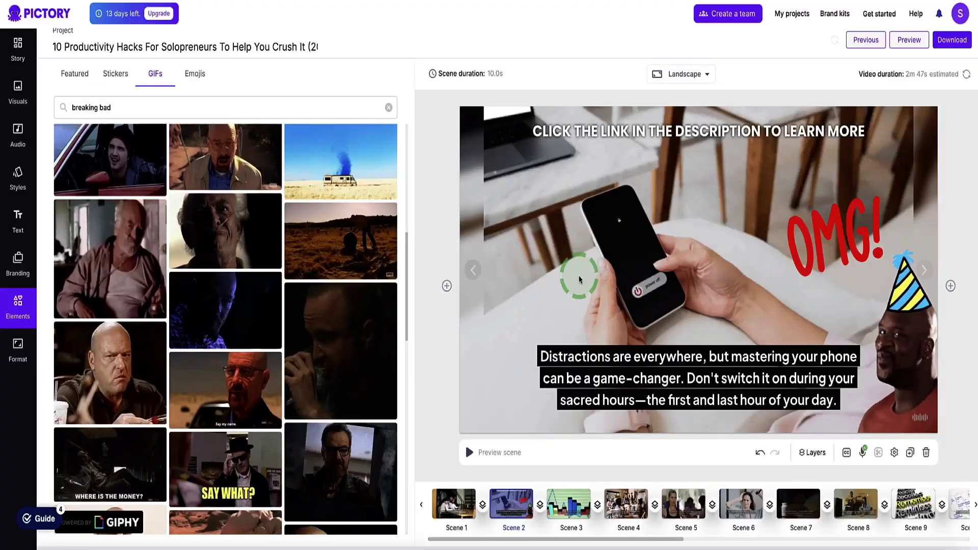
# - Search GIFs for 'Bruce Lee', add one to Scene 2 and enlarge it to fill the frame
pyautogui.click(148, 136)
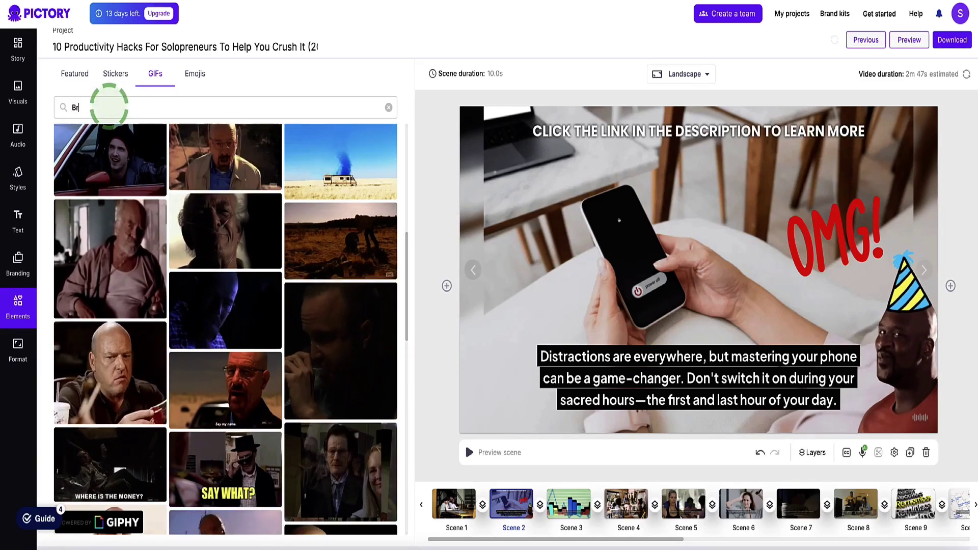
pyautogui.write('uce Lee')
pyautogui.scroll(-5, 230, 255)
pyautogui.click(230, 189)
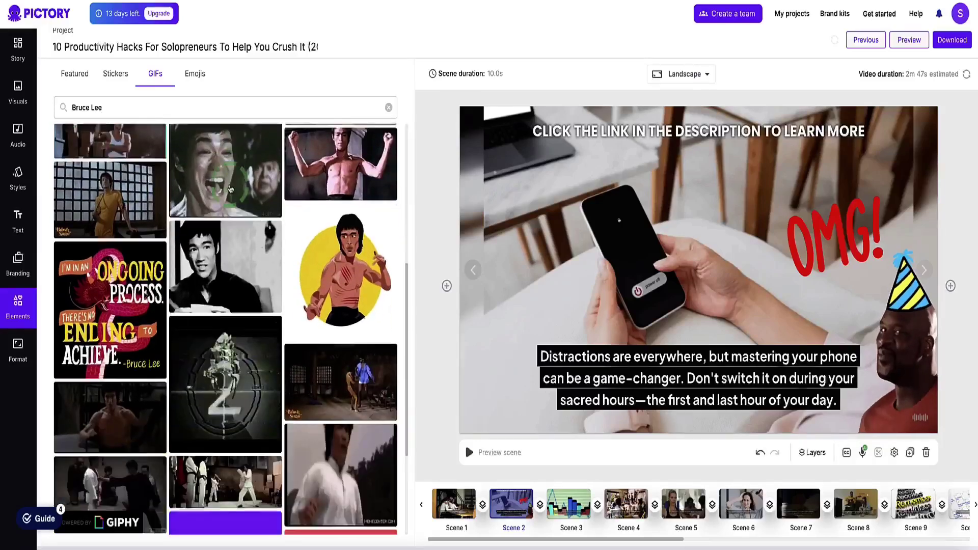
pyautogui.scroll(-2, 229, 189)
pyautogui.scroll(-10, 229, 189)
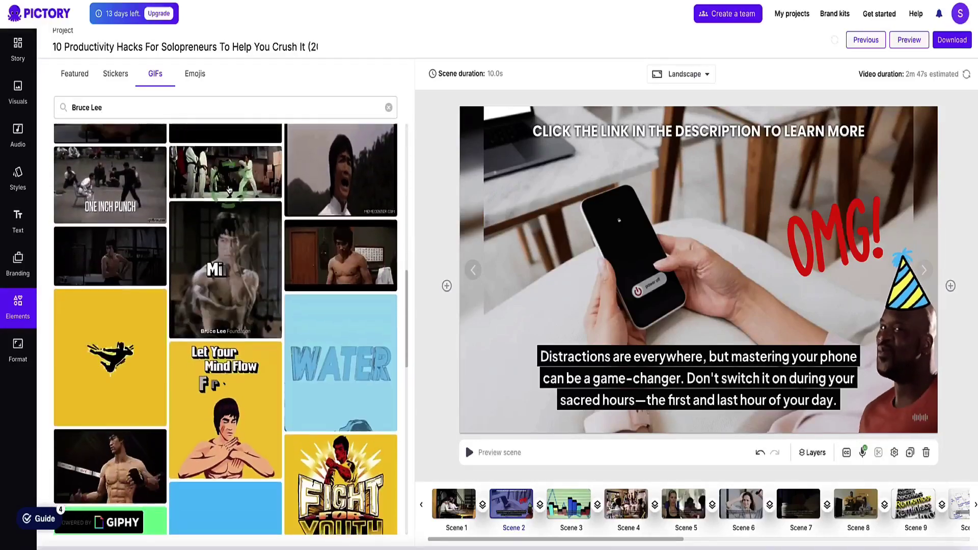
pyautogui.click(344, 264)
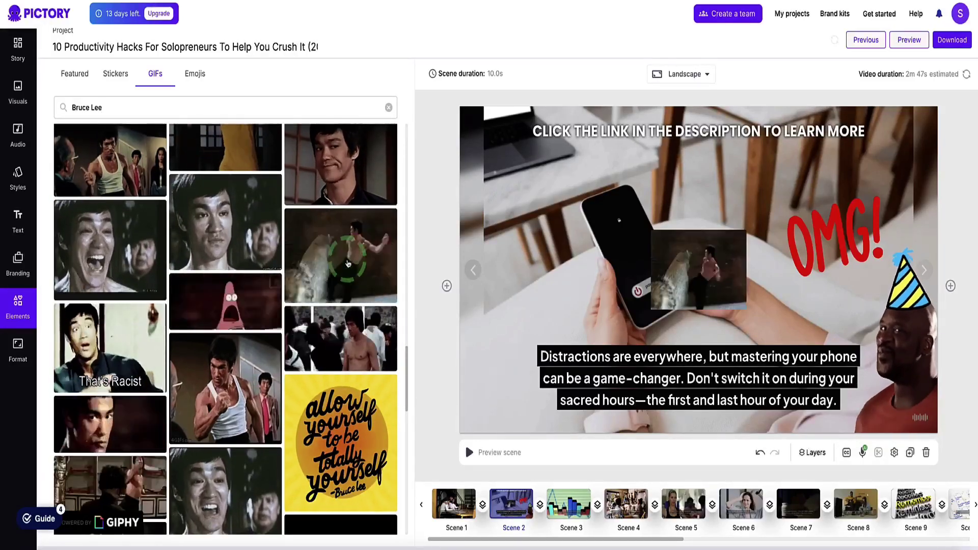
pyautogui.click(653, 234)
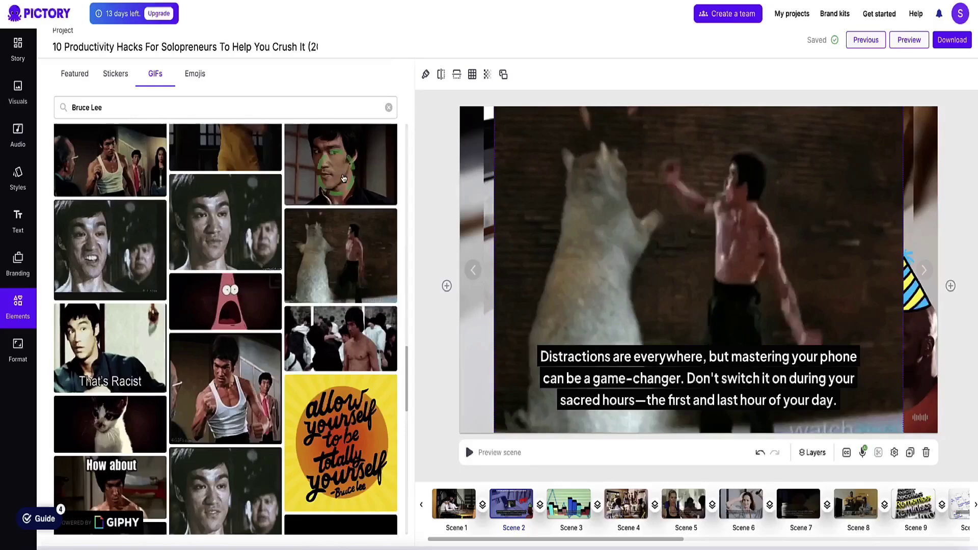
pyautogui.click(321, 174)
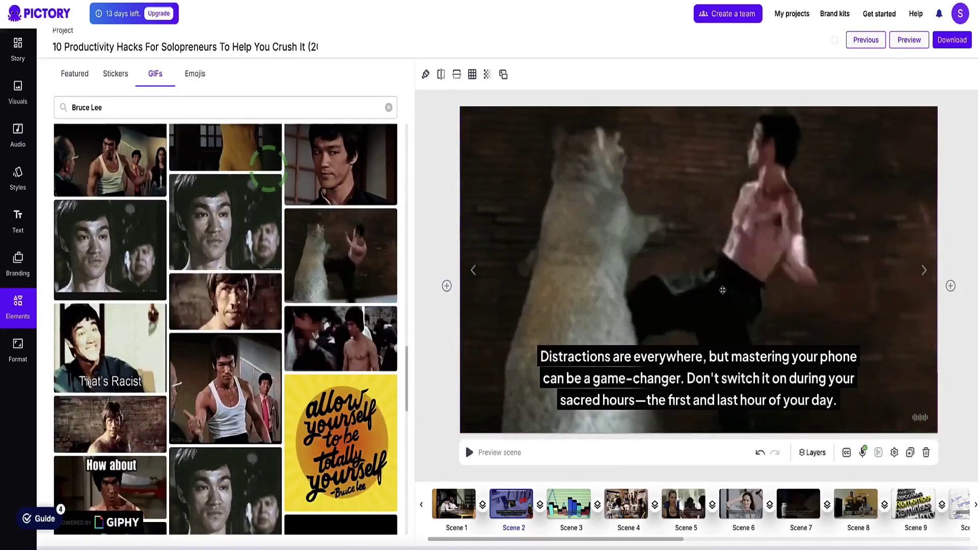
pyautogui.click(419, 189)
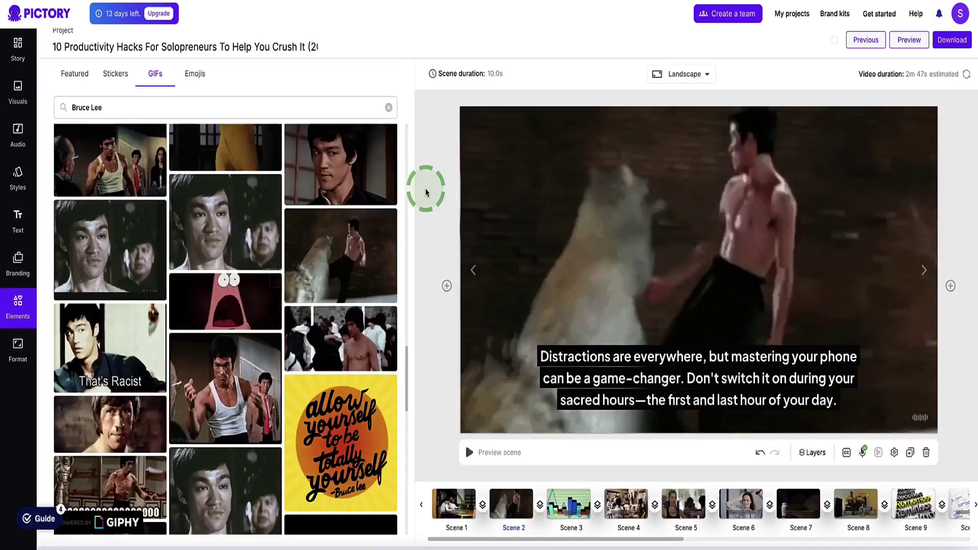
pyautogui.click(60, 287)
# - Try the 9:16 Portrait and 1:1 Square formats, then return to 16:9 Landscape at 720p
pyautogui.click(20, 349)
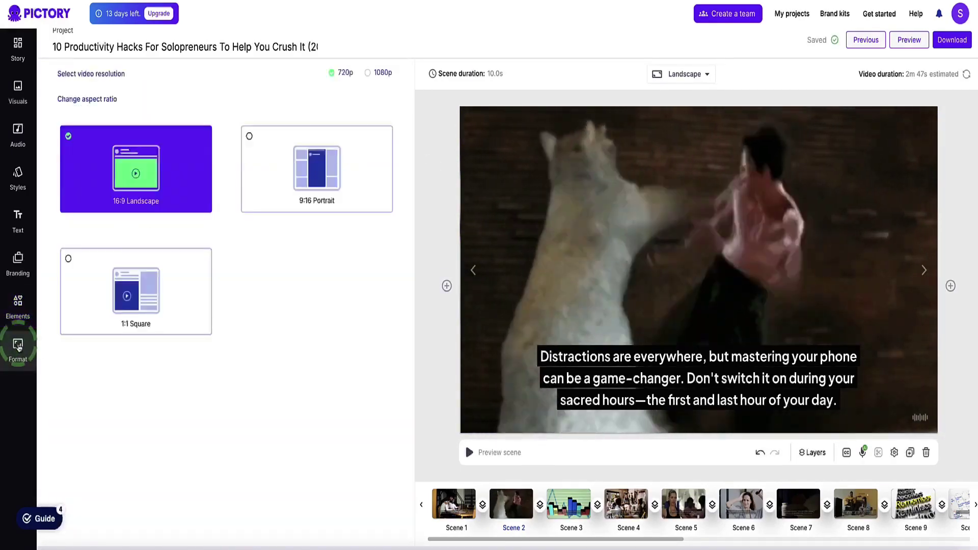
pyautogui.click(163, 192)
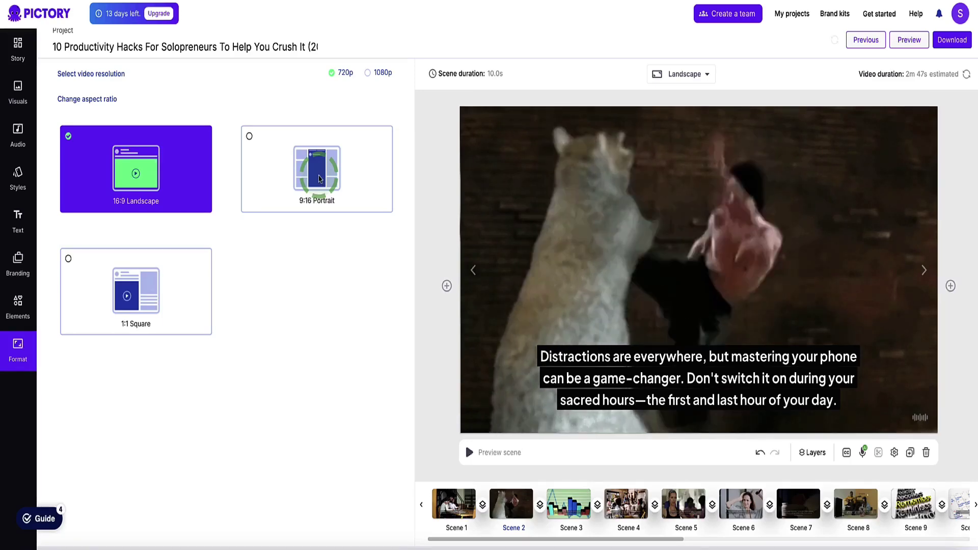
pyautogui.click(320, 178)
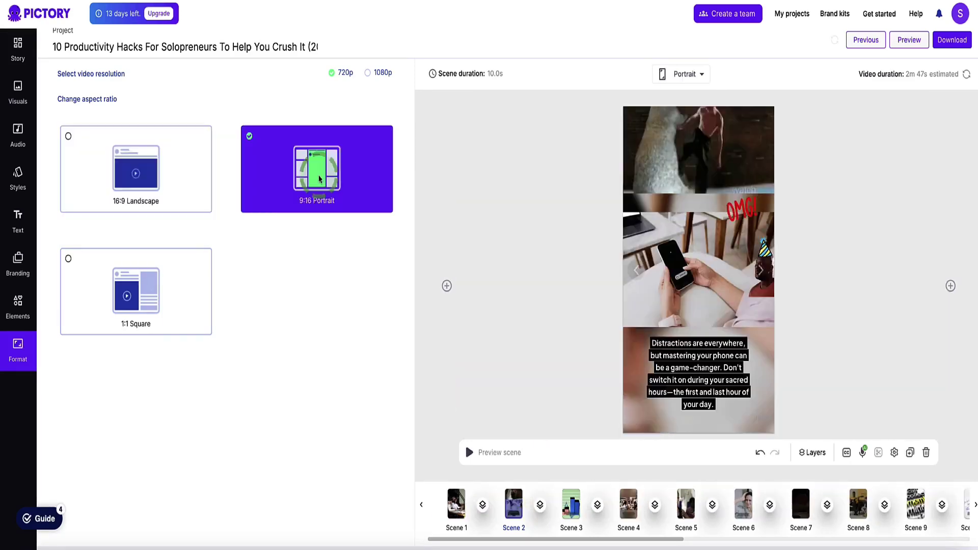
pyautogui.click(141, 285)
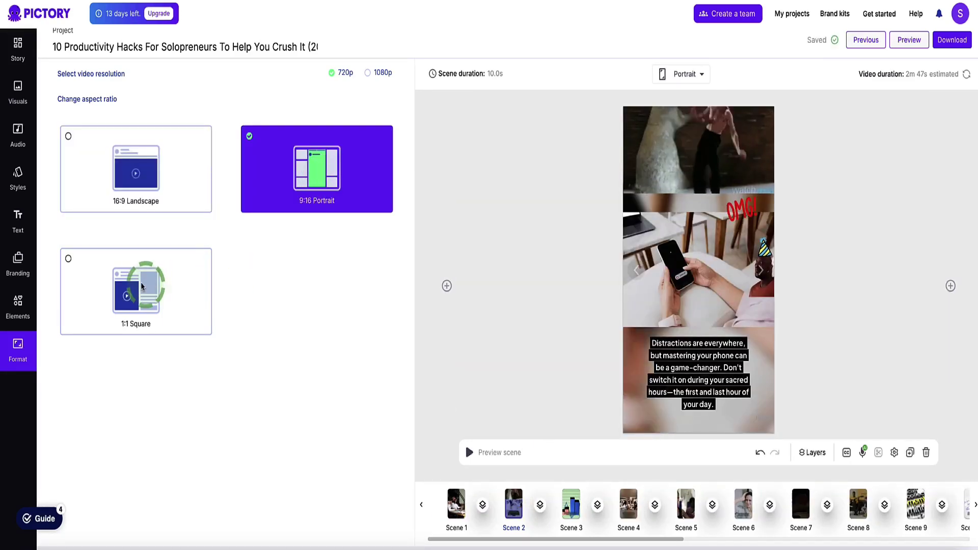
pyautogui.click(130, 177)
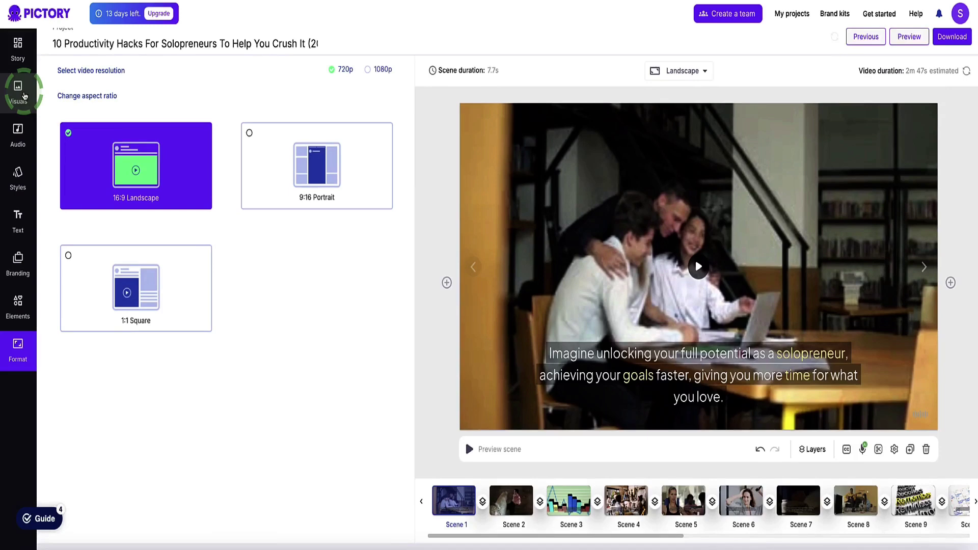
# - Adjust the audio volume sliders to 10% background music and 60% voiceover
pyautogui.click(17, 133)
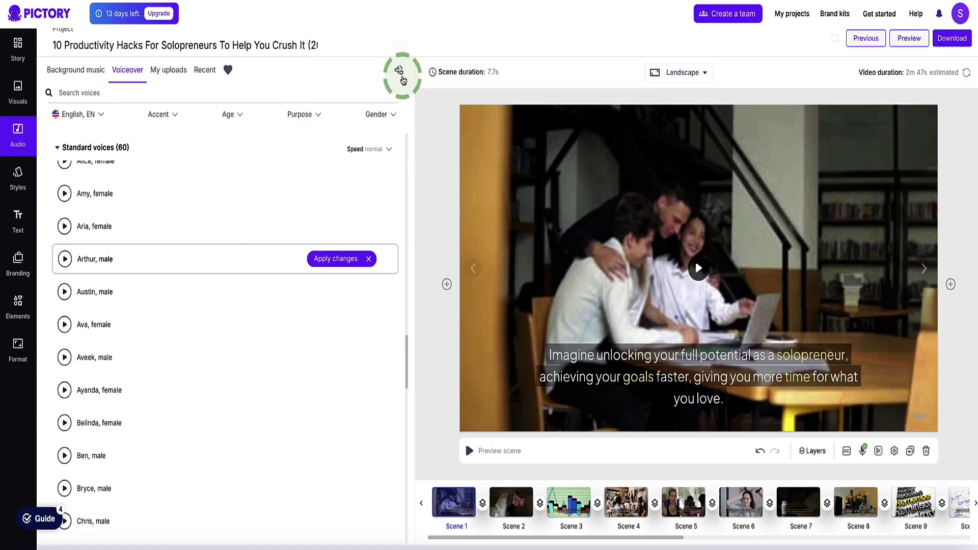
pyautogui.click(400, 72)
pyautogui.click(227, 121)
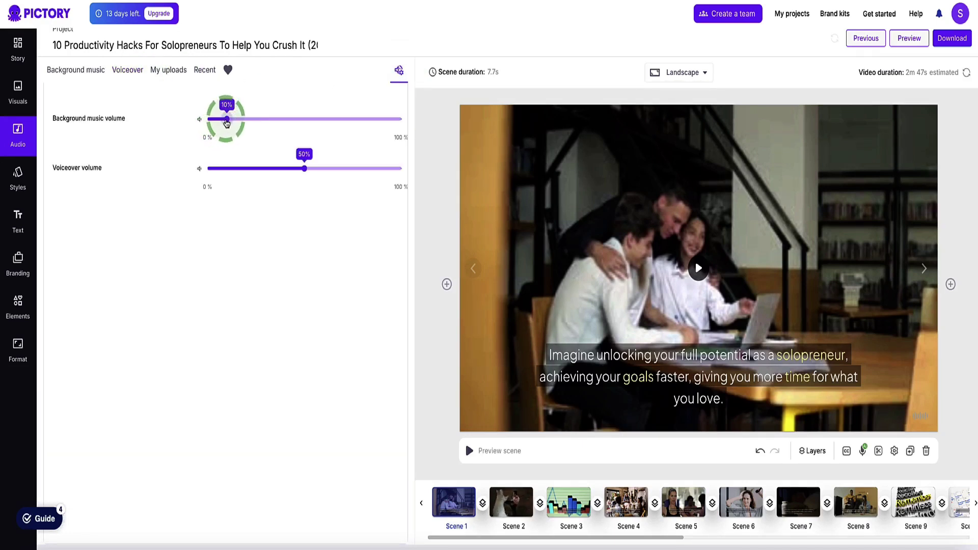
pyautogui.click(235, 119)
pyautogui.moveTo(244, 124); pyautogui.dragTo(223, 119)
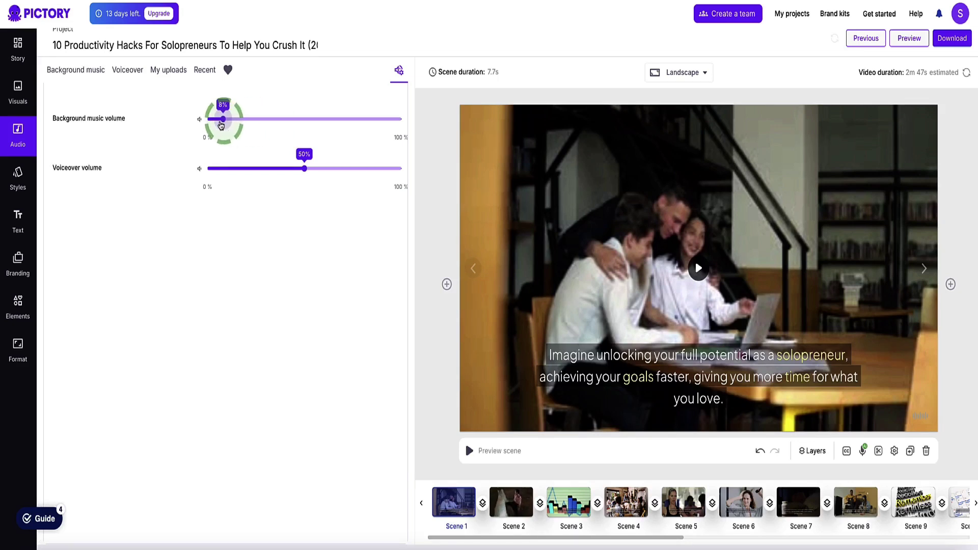
pyautogui.click(293, 163)
pyautogui.moveTo(293, 163); pyautogui.dragTo(324, 170)
pyautogui.moveTo(223, 119); pyautogui.dragTo(227, 125)
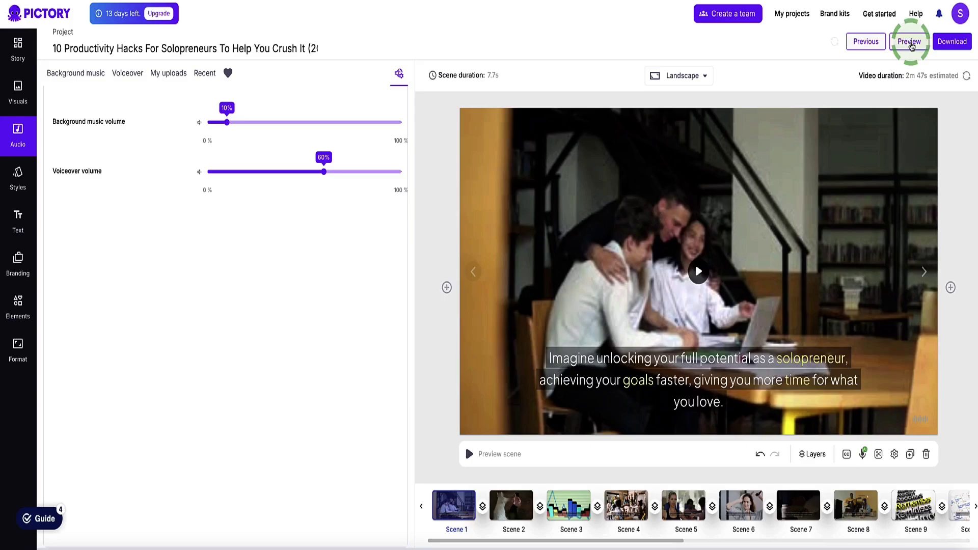
pyautogui.click(911, 42)
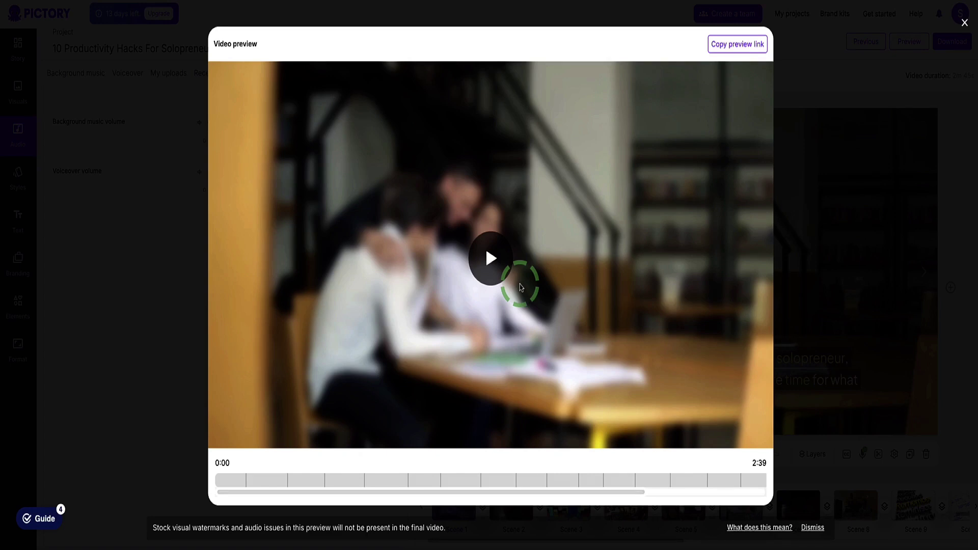
pyautogui.click(341, 285)
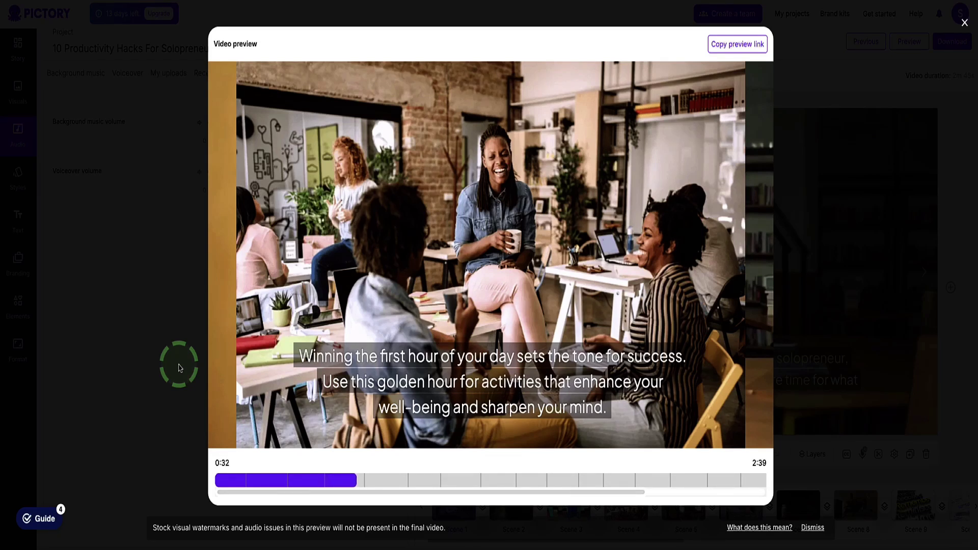
pyautogui.click(598, 224)
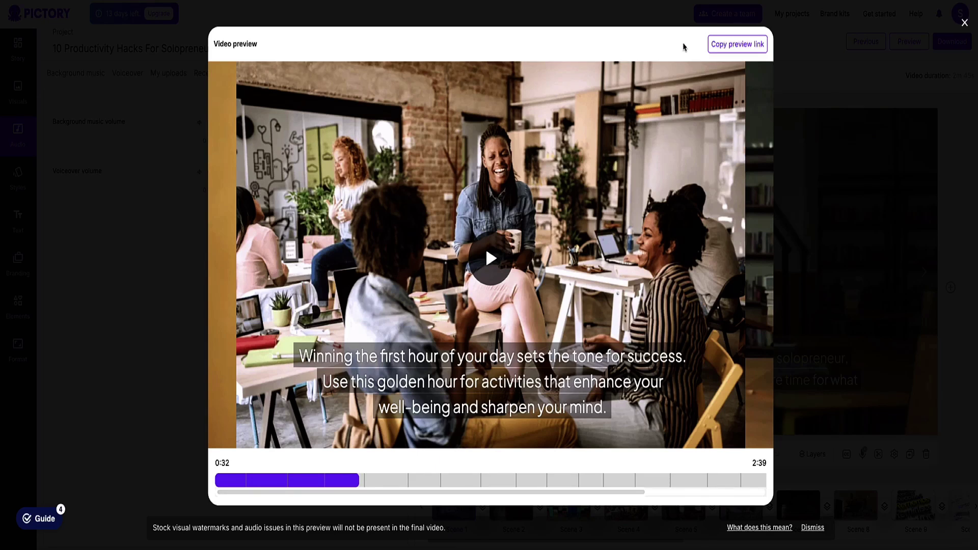
pyautogui.click(736, 50)
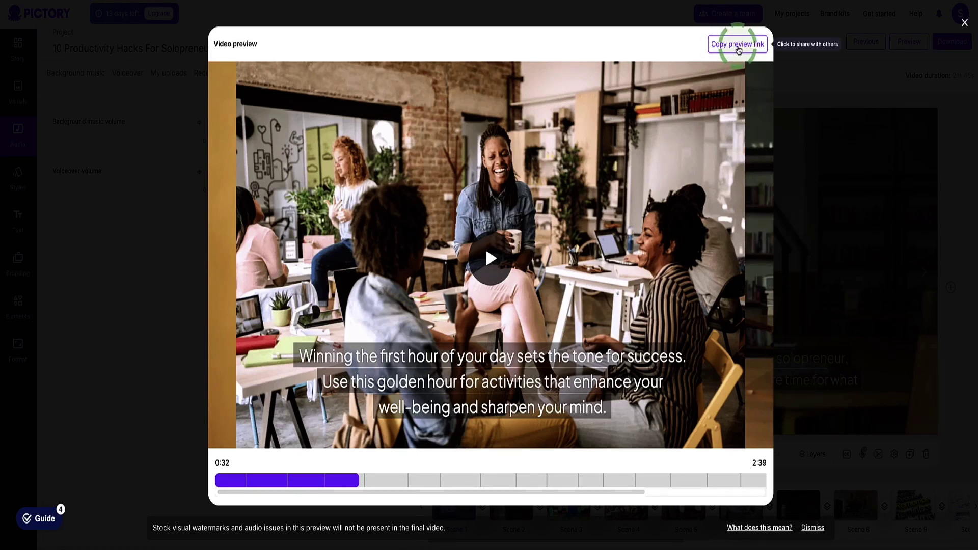
pyautogui.click(962, 25)
# - Start the video download, which brings up the yearly pricing plans page
pyautogui.click(753, 87)
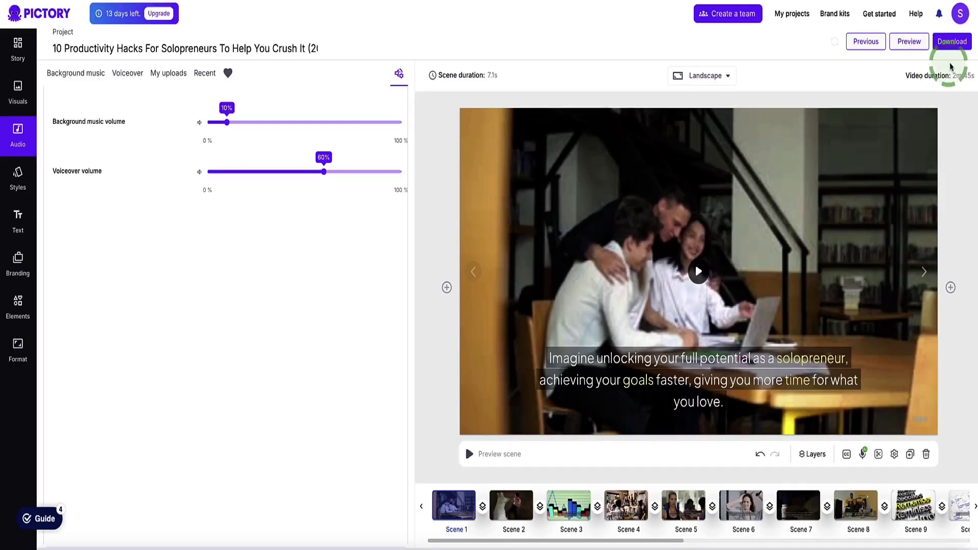
pyautogui.click(952, 43)
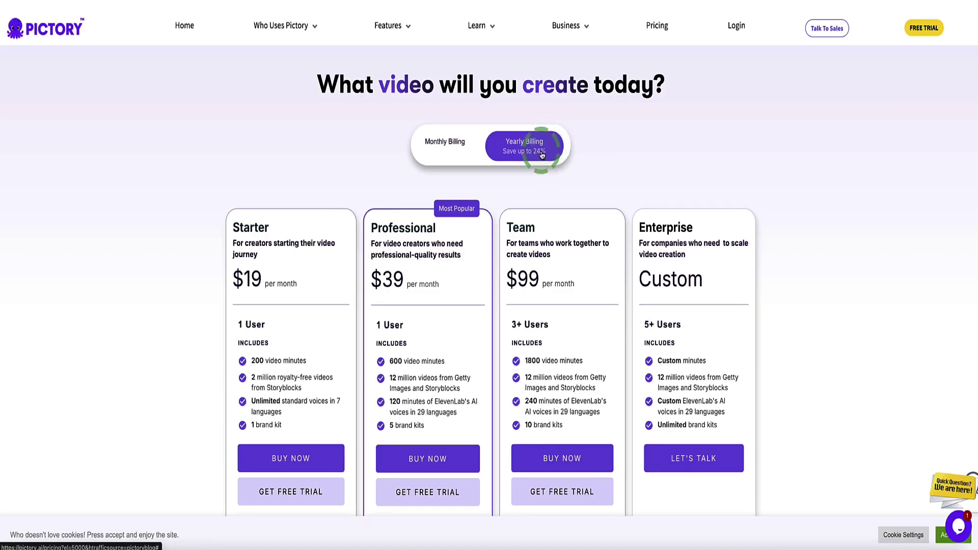
# - Switch the pricing page to monthly billing: Starter $25, Professional $49, Teams $119
pyautogui.click(460, 148)
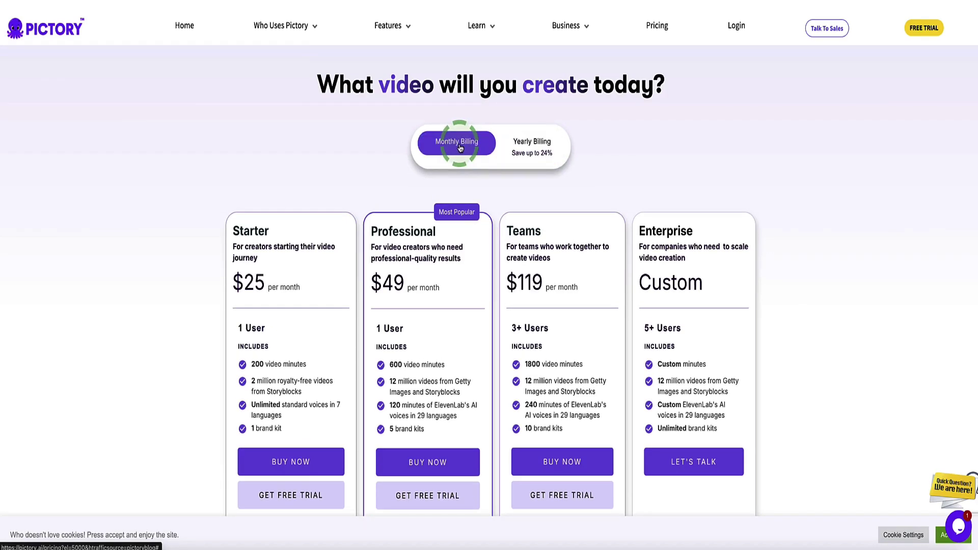